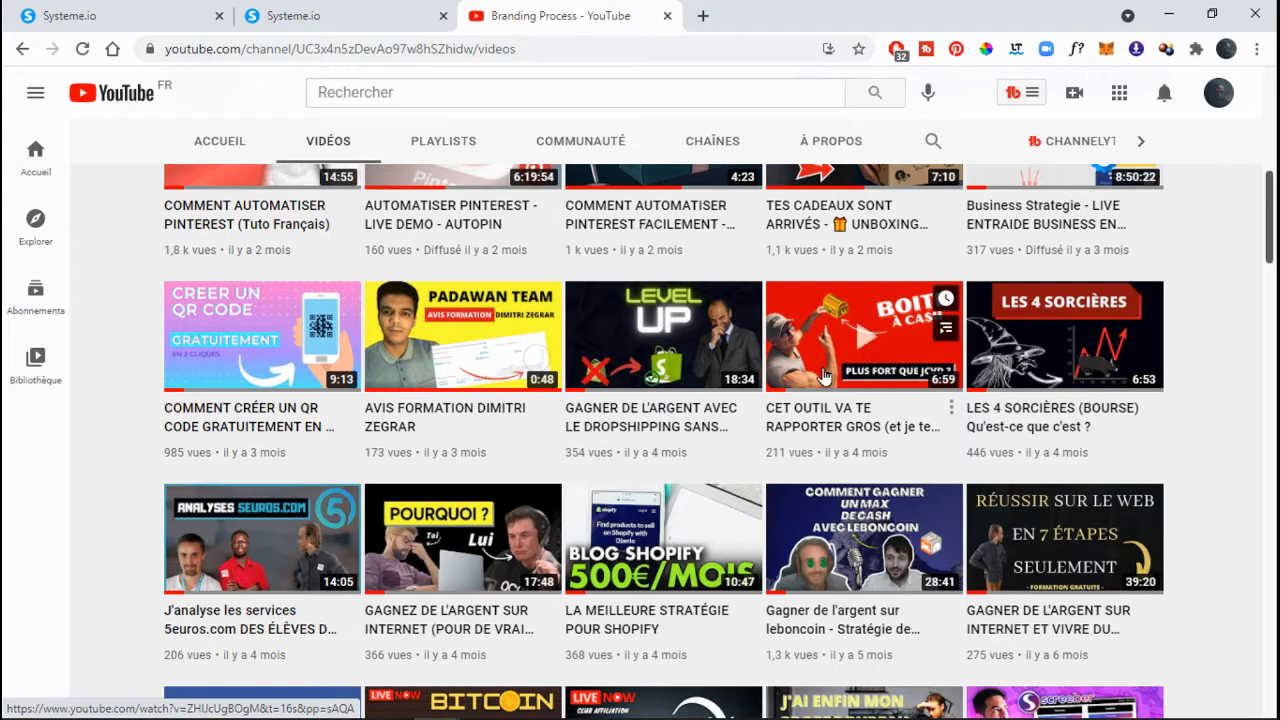
Step: Look over the Business Strategie YouTube channel and open the school website linked in its banner
{"action": "scroll", "coordinate": [822, 375], "scroll_direction": "down", "scroll_amount": 8}
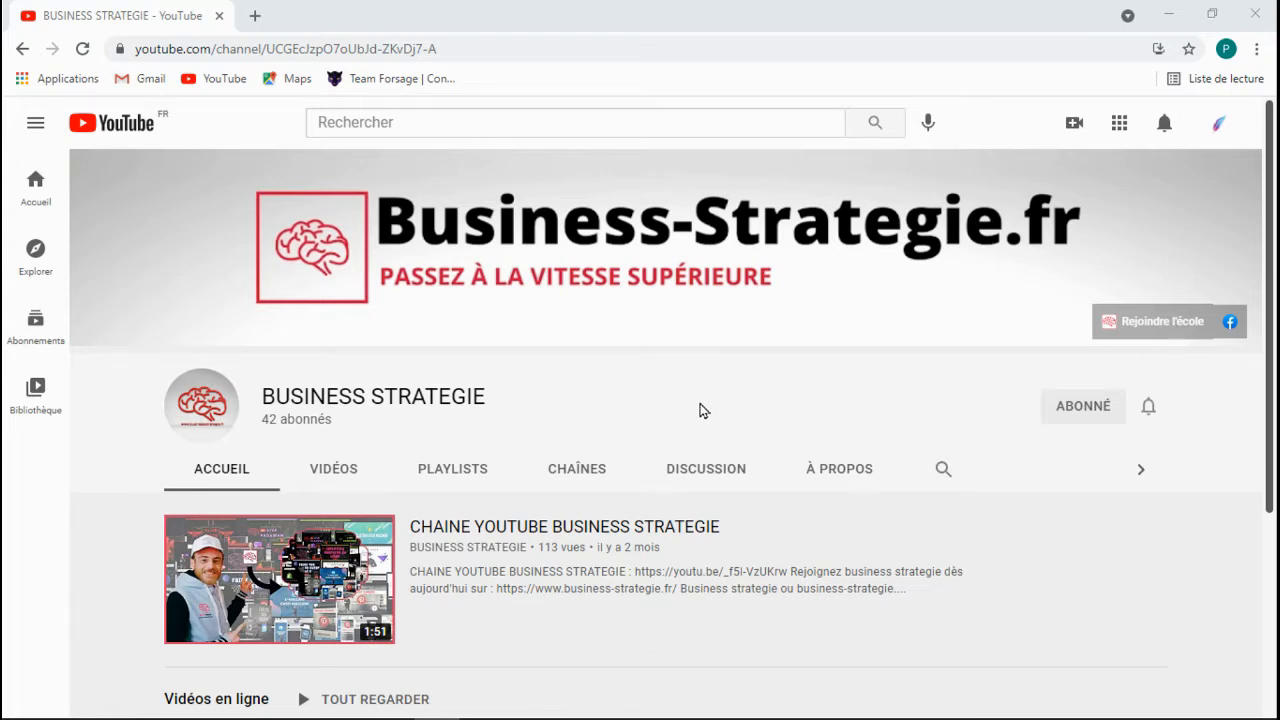
{"action": "scroll", "coordinate": [700, 410], "scroll_direction": "down", "scroll_amount": 2}
{"action": "scroll", "coordinate": [700, 410], "scroll_direction": "up", "scroll_amount": 2}
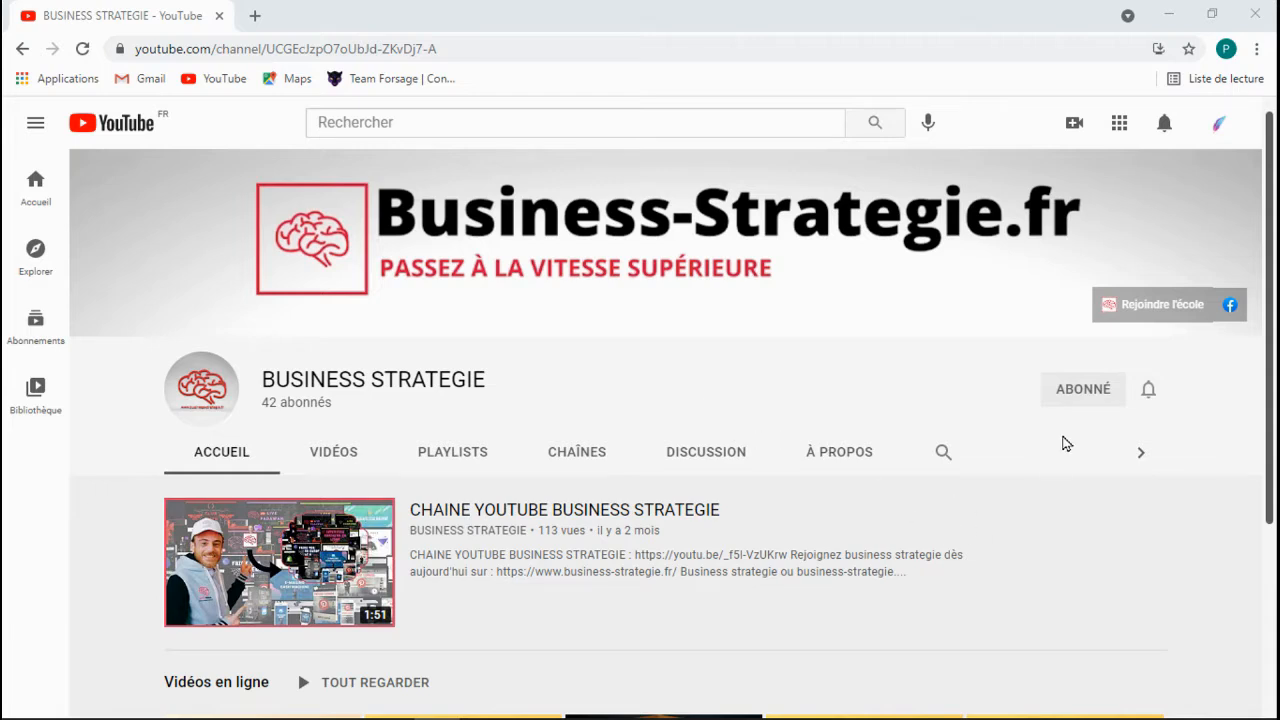
{"action": "left_click", "coordinate": [1140, 308]}
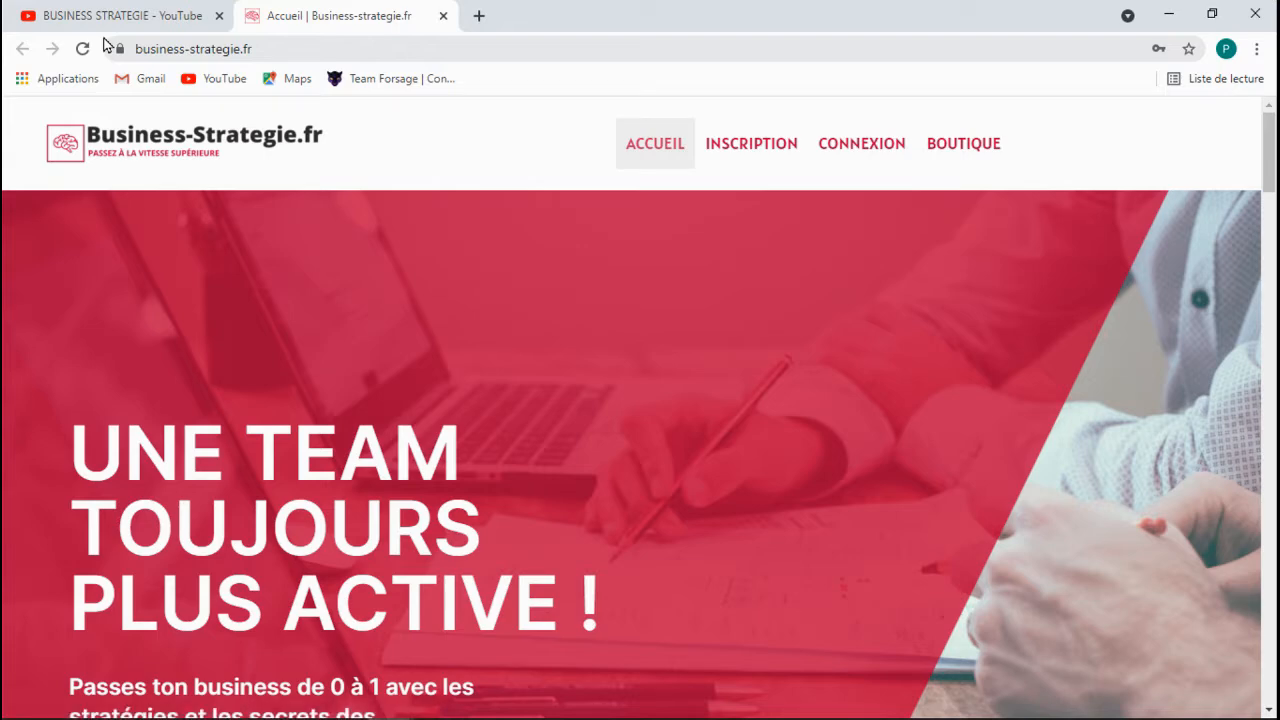
{"action": "left_click", "coordinate": [165, 12]}
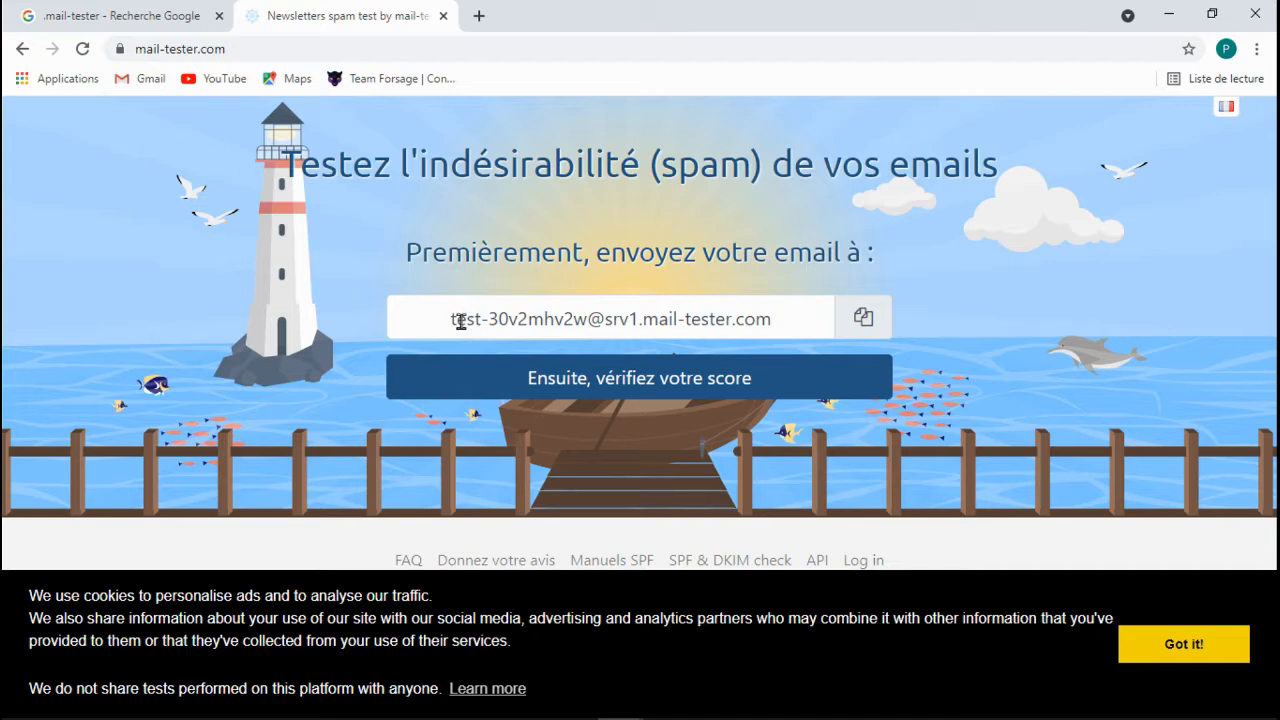
Step: Select the generated test email address on mail-tester.com
{"action": "left_click_drag", "start_coordinate": [430, 320], "coordinate": [880, 320]}
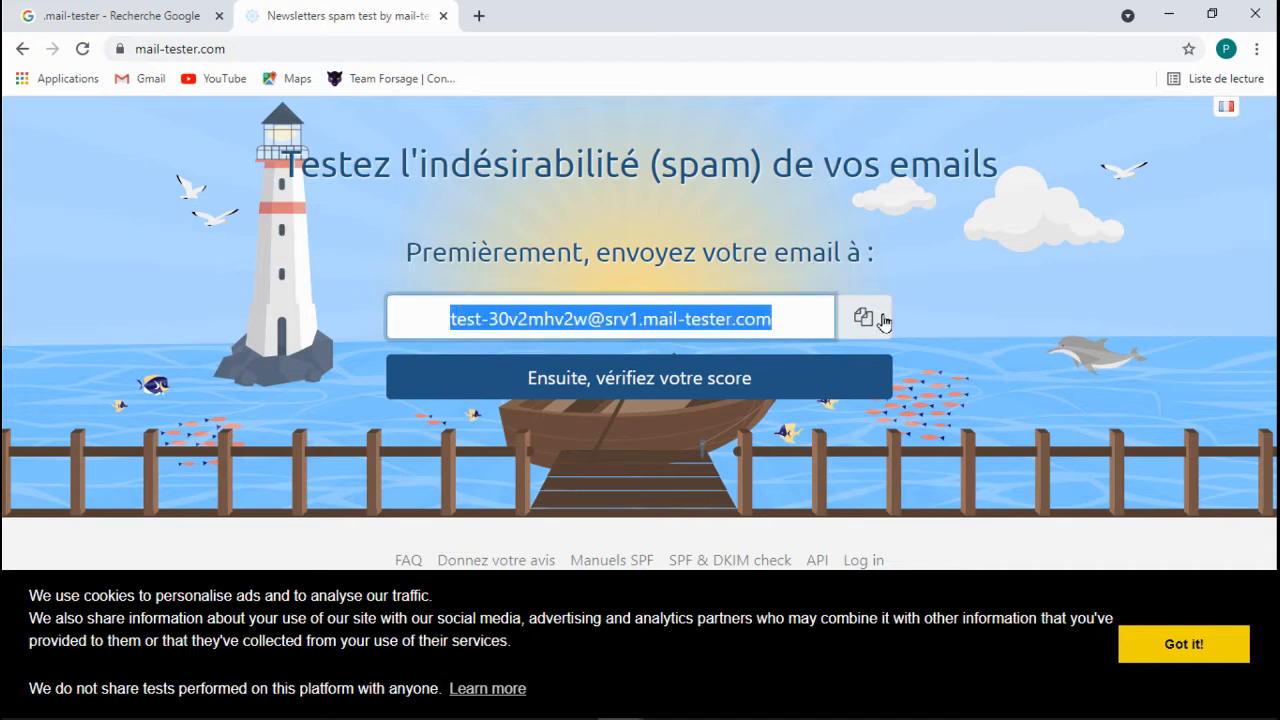
{"action": "left_click", "coordinate": [1116, 322]}
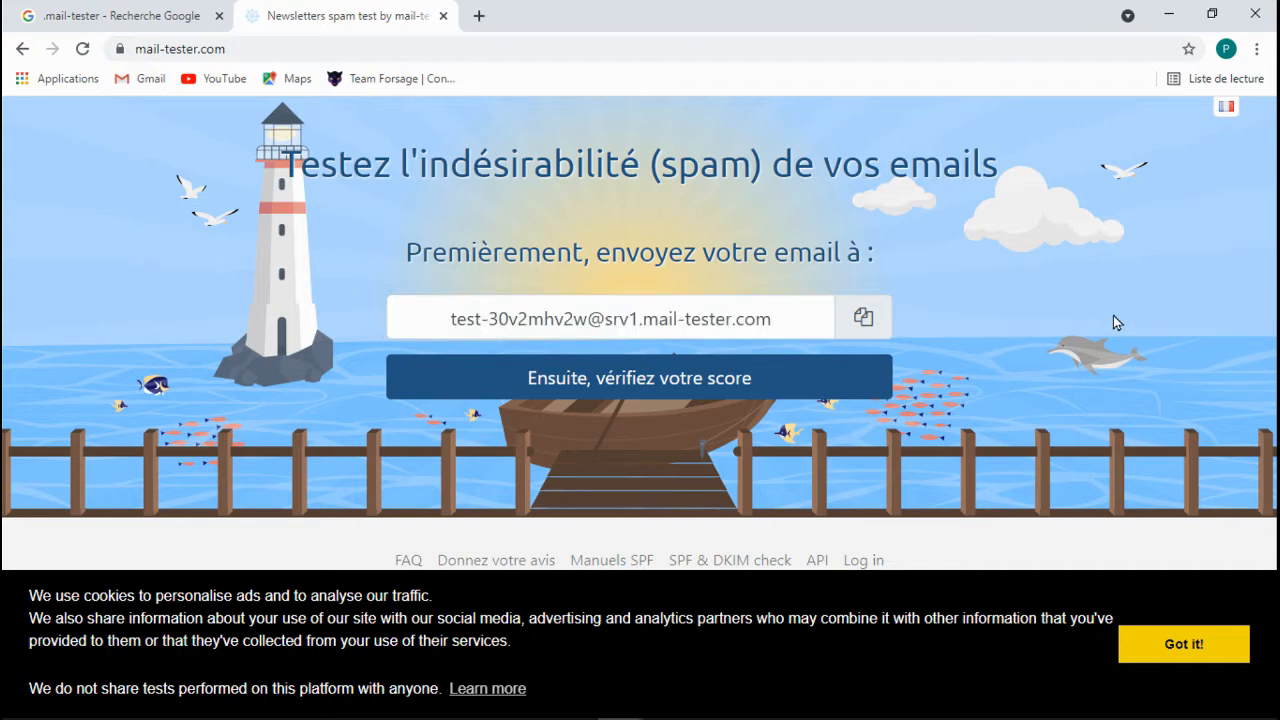
{"action": "triple_click", "coordinate": [717, 317]}
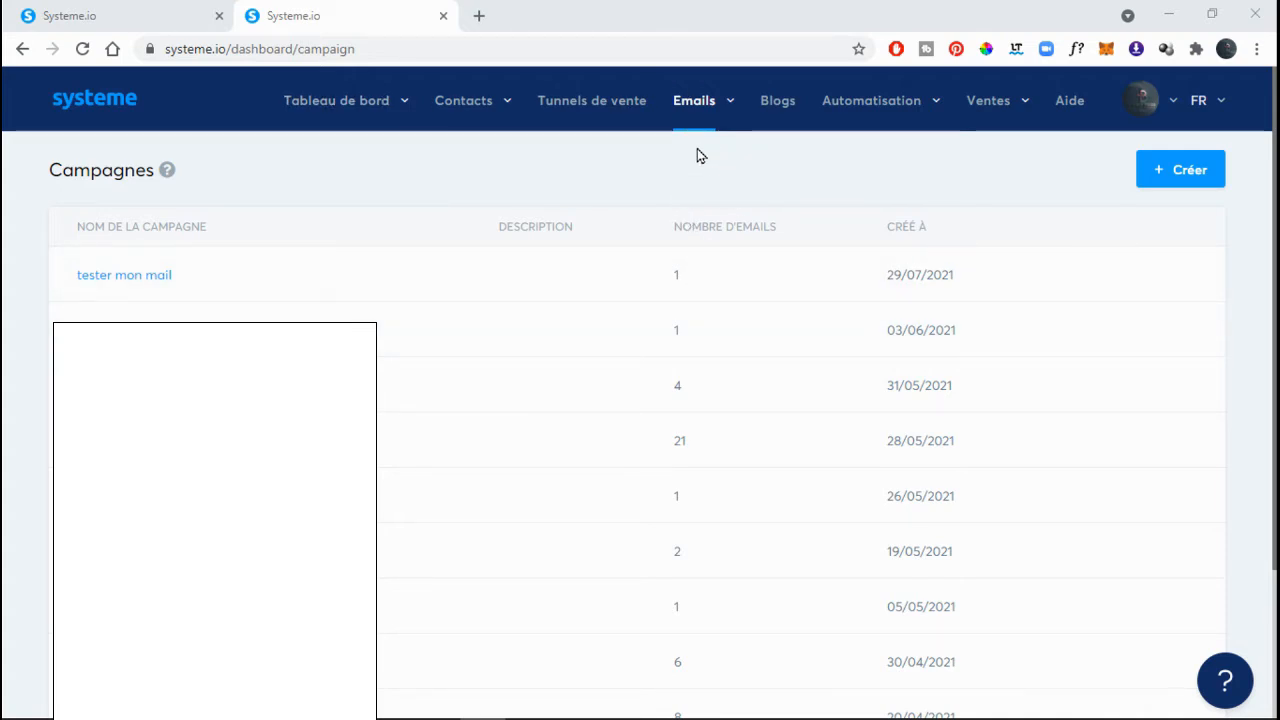
{"action": "mouse_move", "coordinate": [697, 104]}
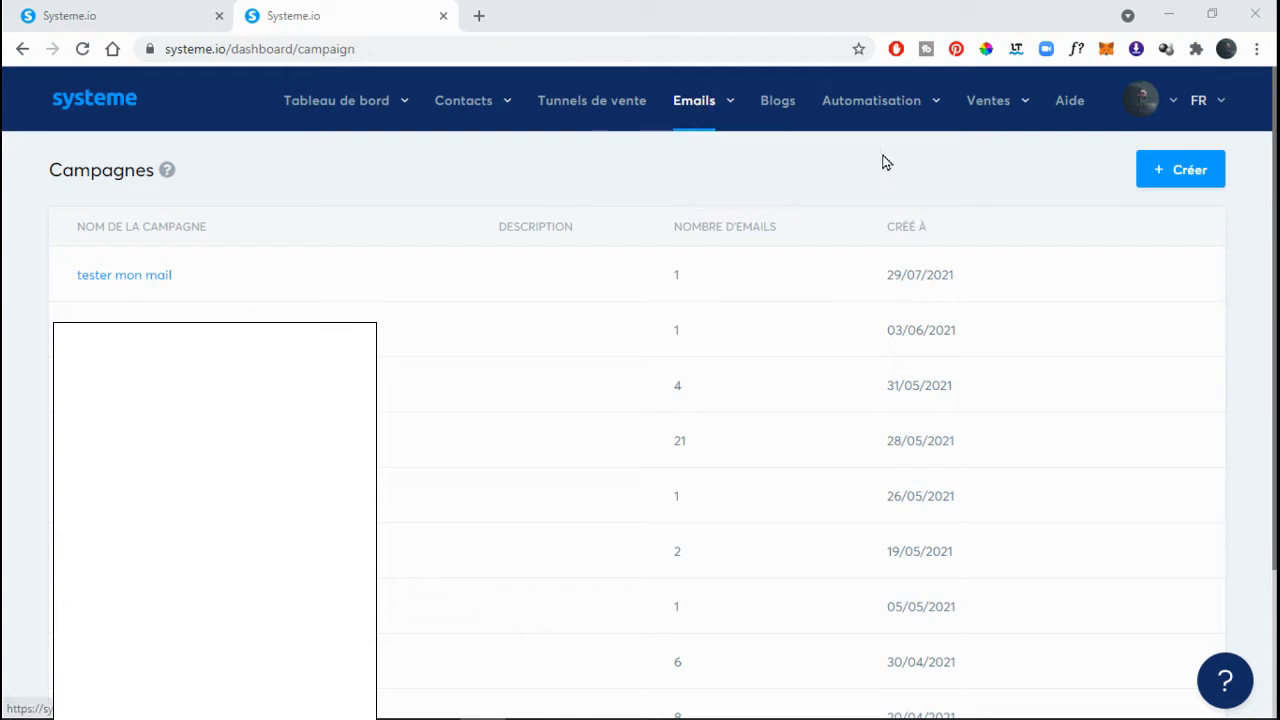
{"action": "left_click", "coordinate": [1212, 178]}
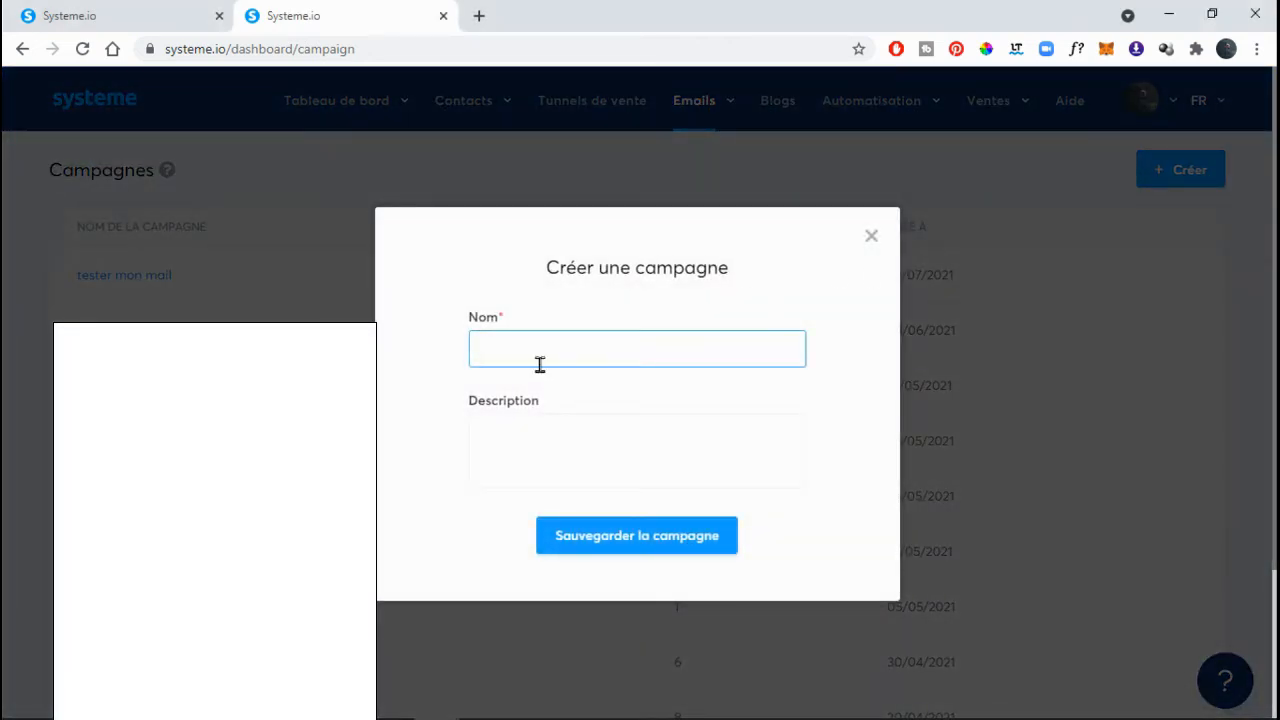
{"action": "left_click", "coordinate": [869, 239]}
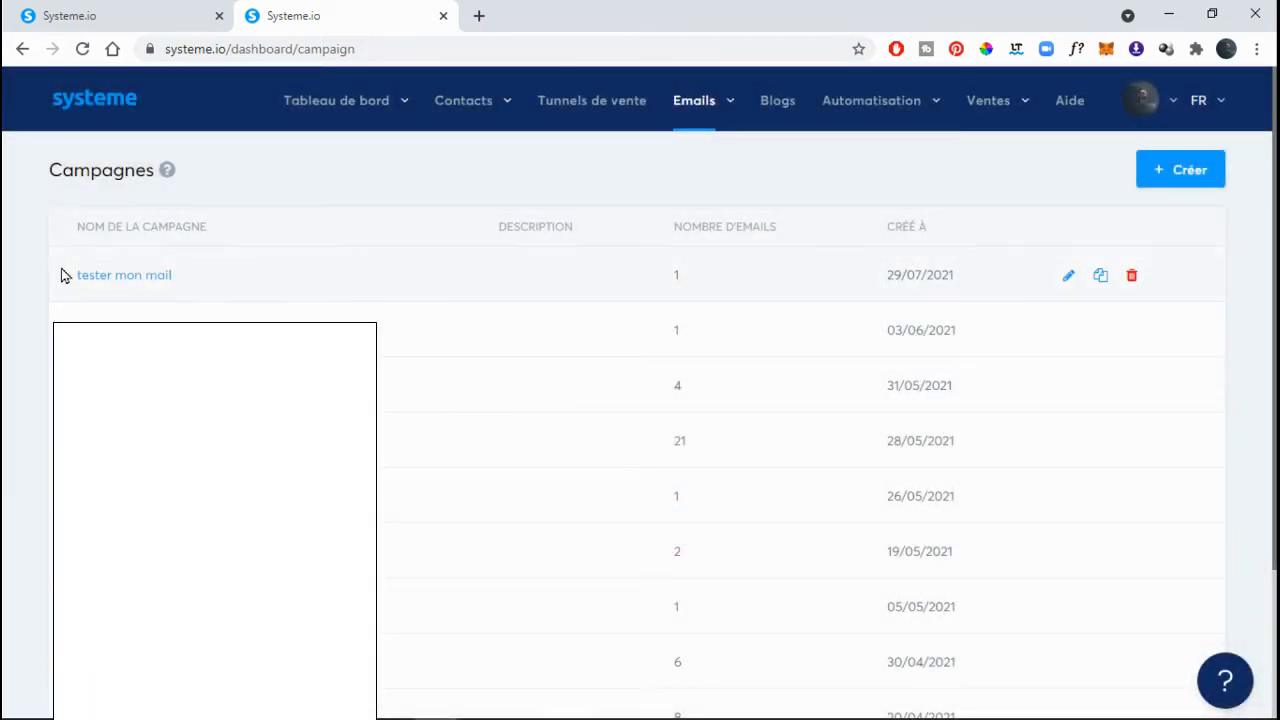
Step: Open the "tester mon mail" campaign to view its email step
{"action": "left_click", "coordinate": [160, 275]}
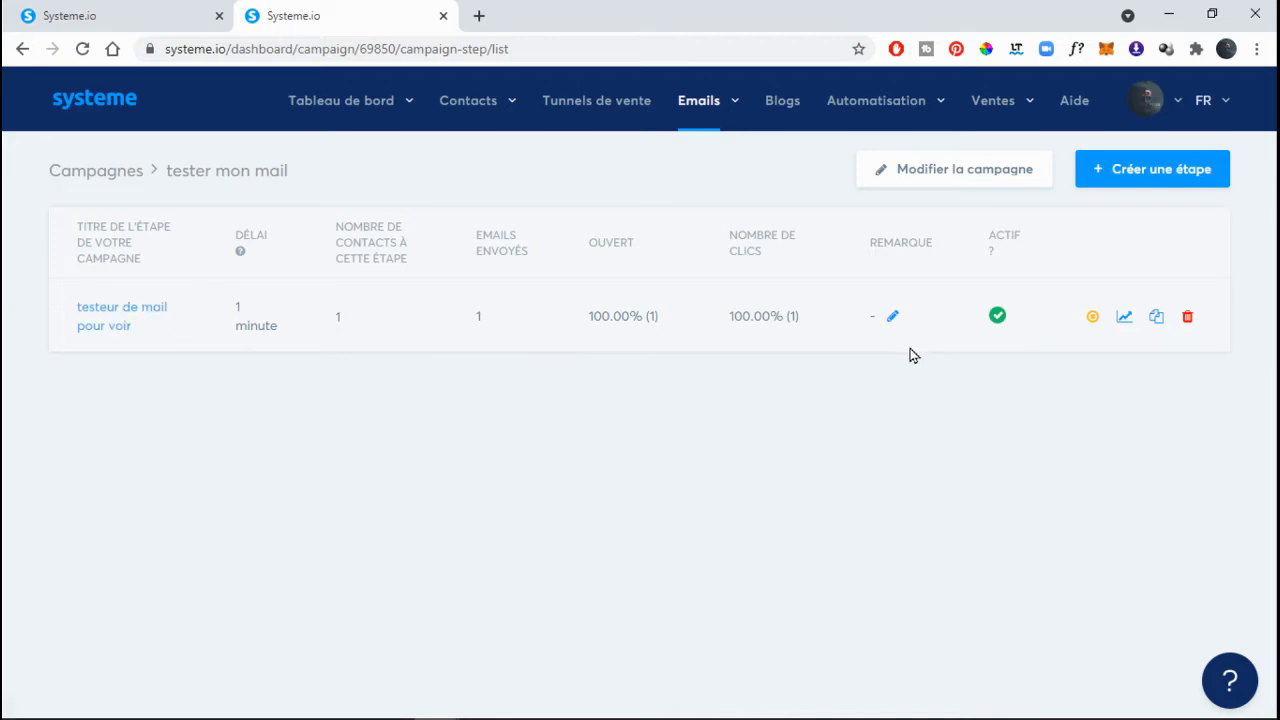
{"action": "mouse_move", "coordinate": [707, 106]}
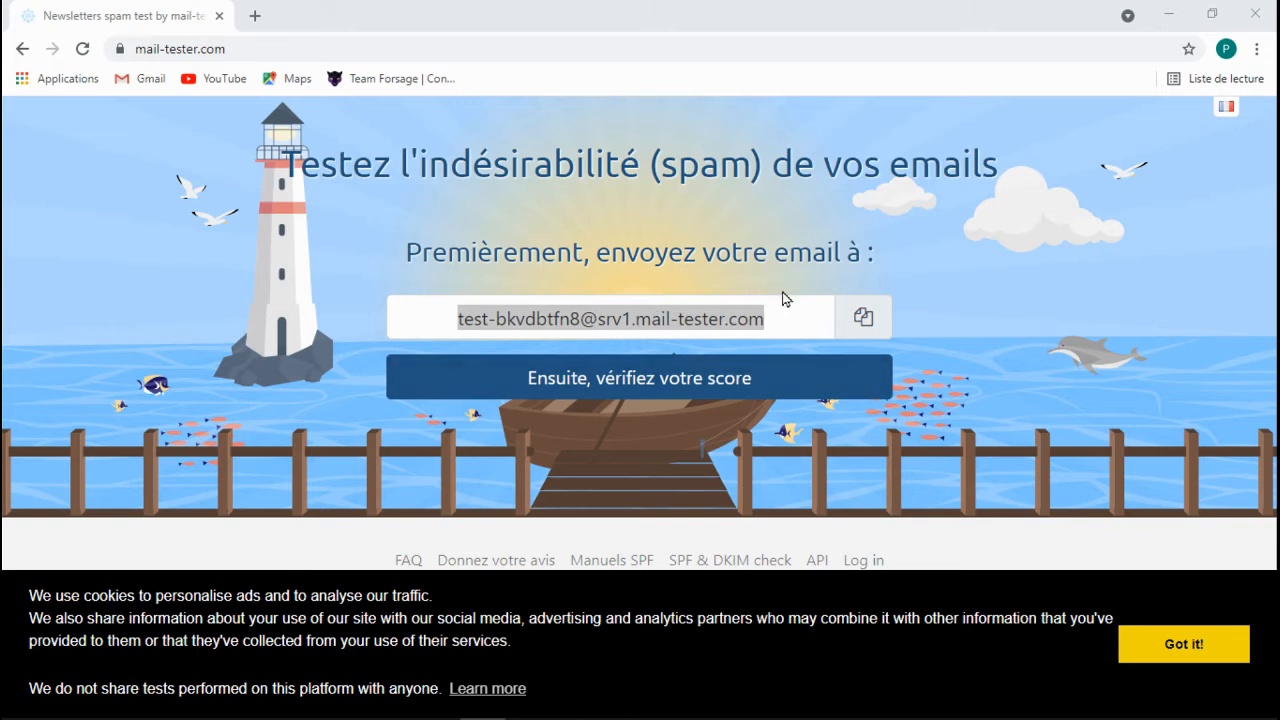
Step: Copy the test address from mail-tester.com and enter it as the email of a new contact in Systeme.io
{"action": "left_click", "coordinate": [855, 338]}
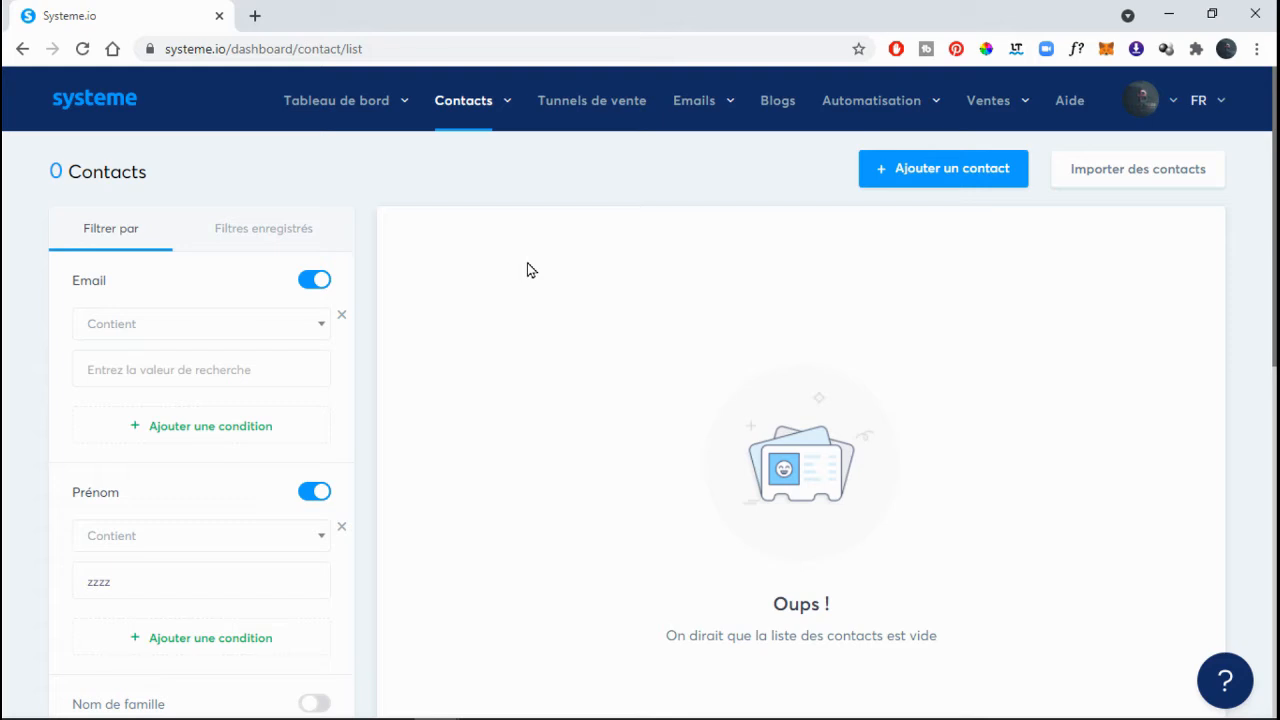
{"action": "mouse_move", "coordinate": [694, 104]}
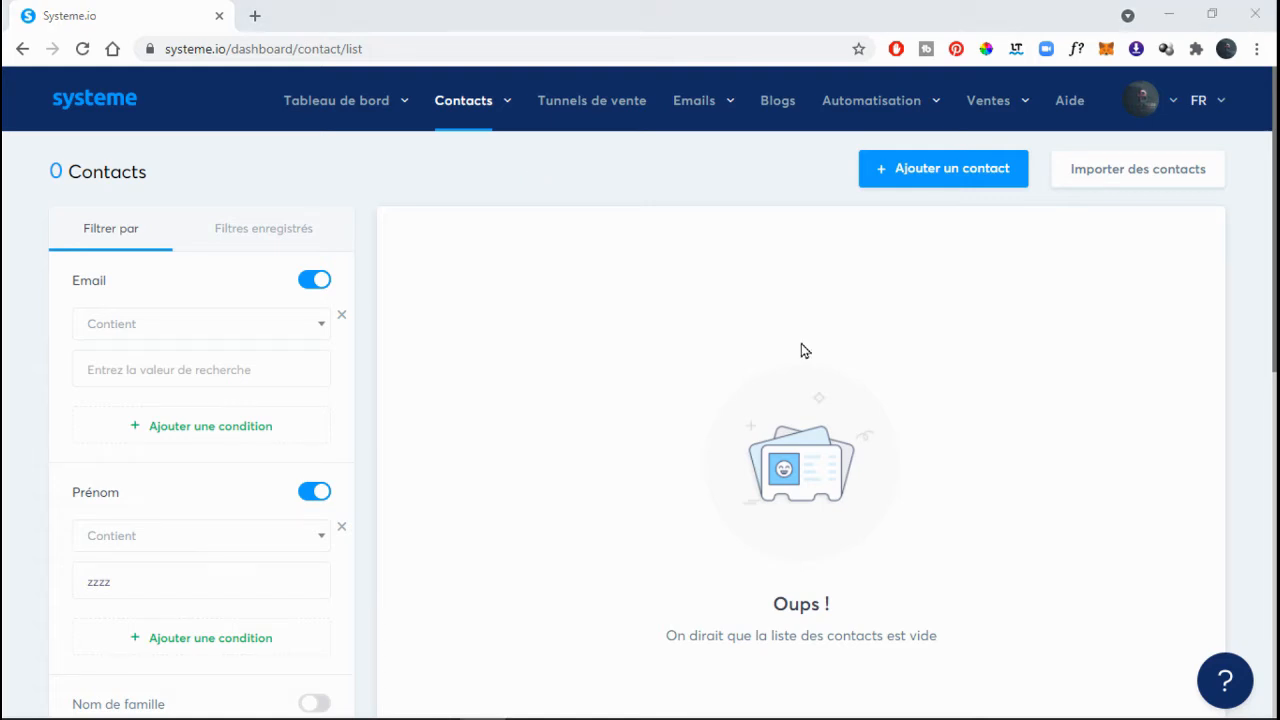
{"action": "left_click", "coordinate": [943, 171]}
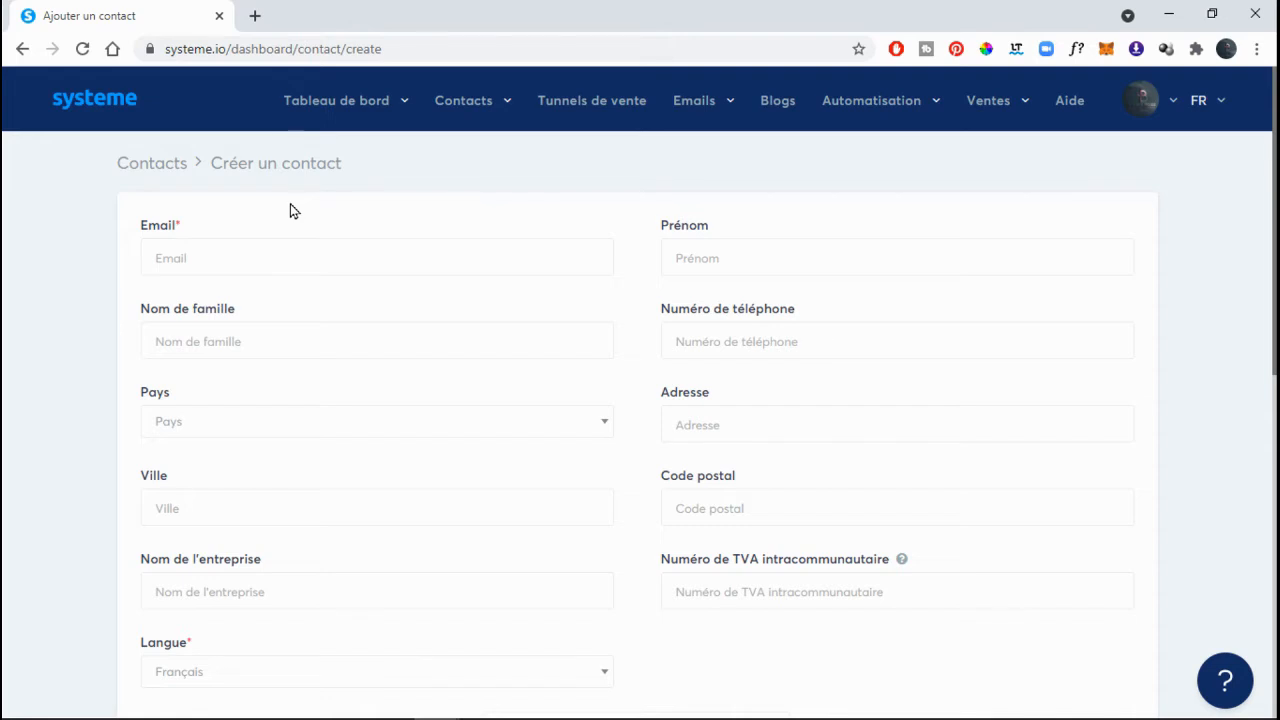
{"action": "left_click", "coordinate": [314, 244]}
{"action": "key", "text": "ctrl+v"}
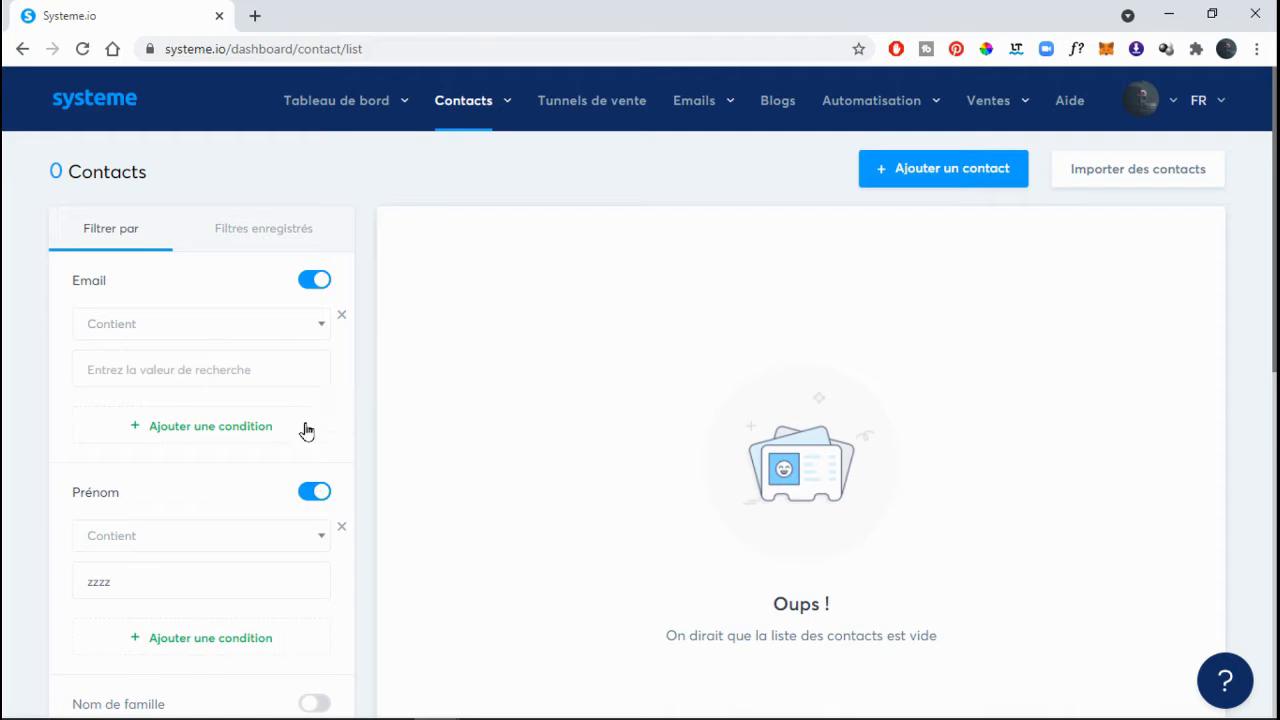
Step: Filter the contacts by the copied test email address and remove the first-name condition
{"action": "left_click", "coordinate": [268, 360]}
{"action": "key", "text": "ctrl+v"}
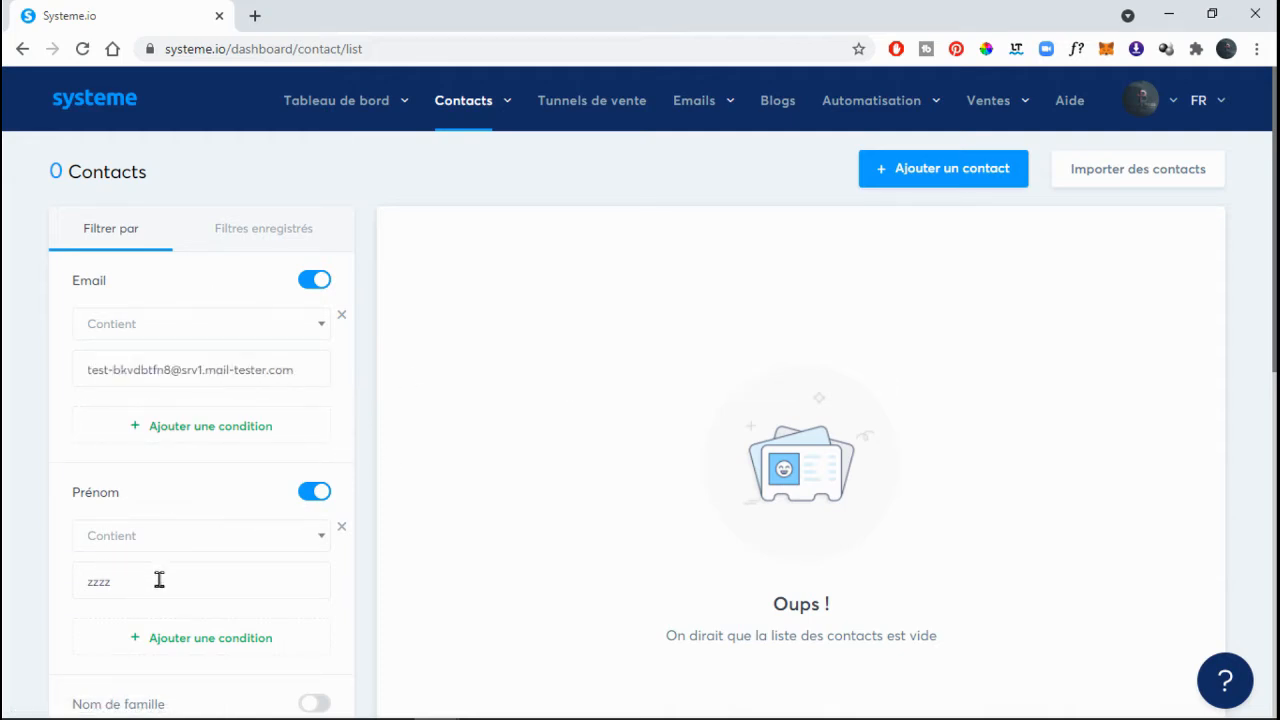
{"action": "left_click", "coordinate": [341, 527]}
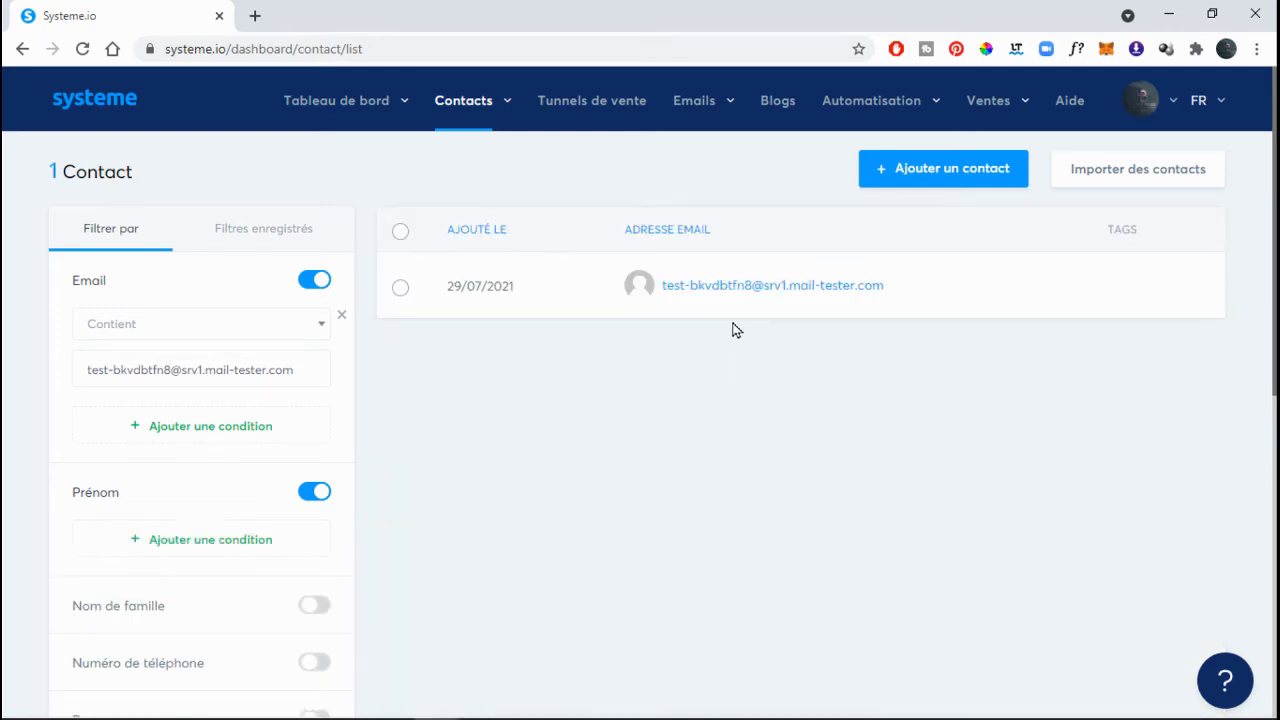
Step: Enroll the filtered test contact in the "tester mon mail" campaign at the step "testeur de mail pour voir"
{"action": "left_click", "coordinate": [400, 287]}
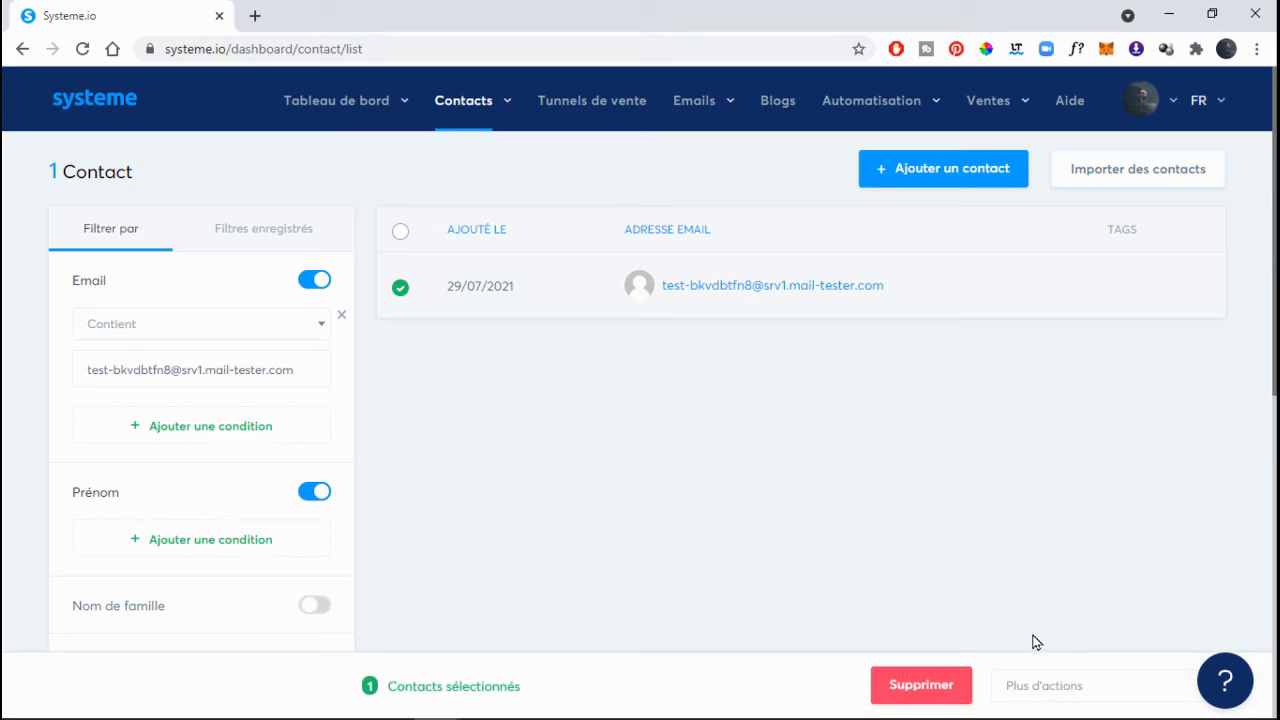
{"action": "left_click", "coordinate": [1054, 697]}
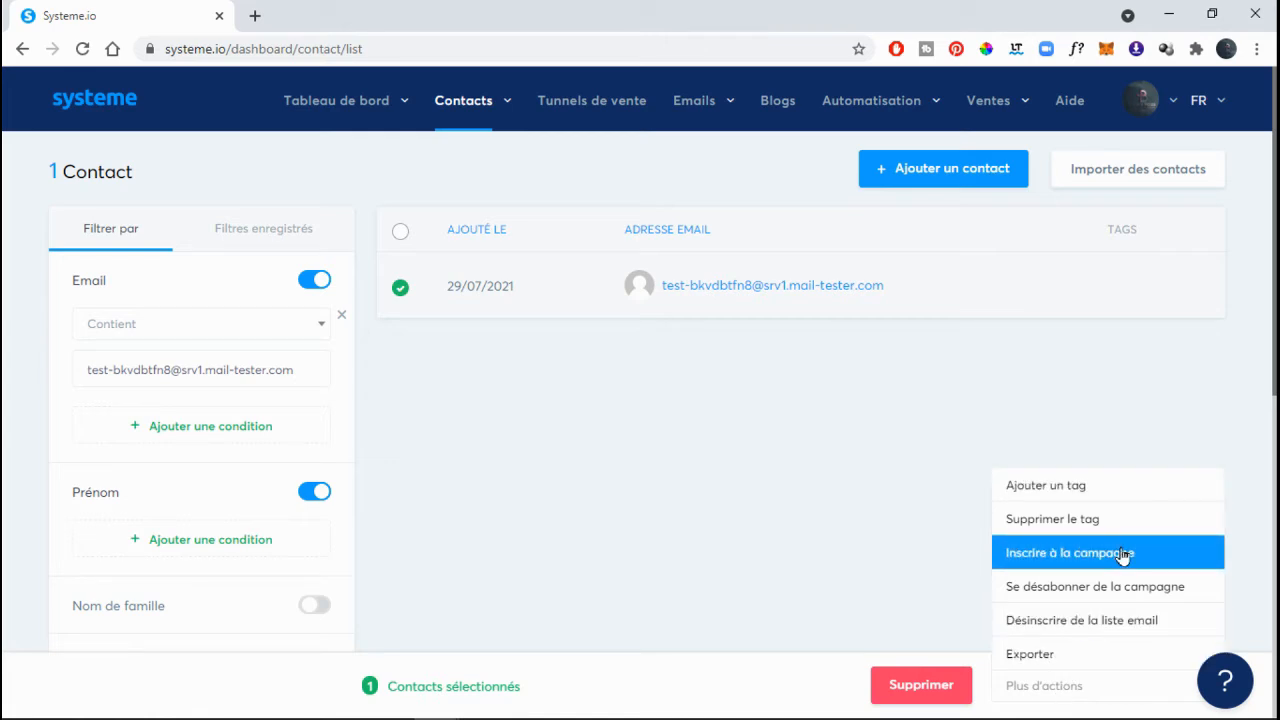
{"action": "mouse_move", "coordinate": [694, 100]}
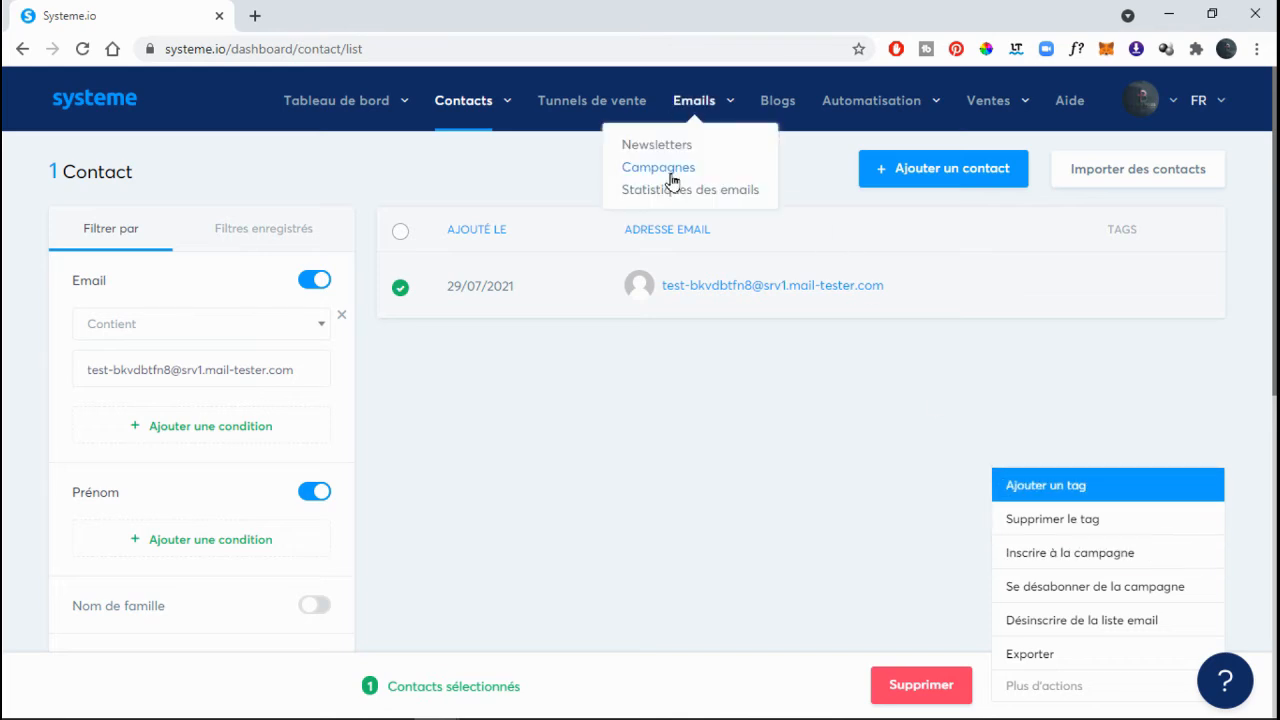
{"action": "left_click", "coordinate": [1113, 559]}
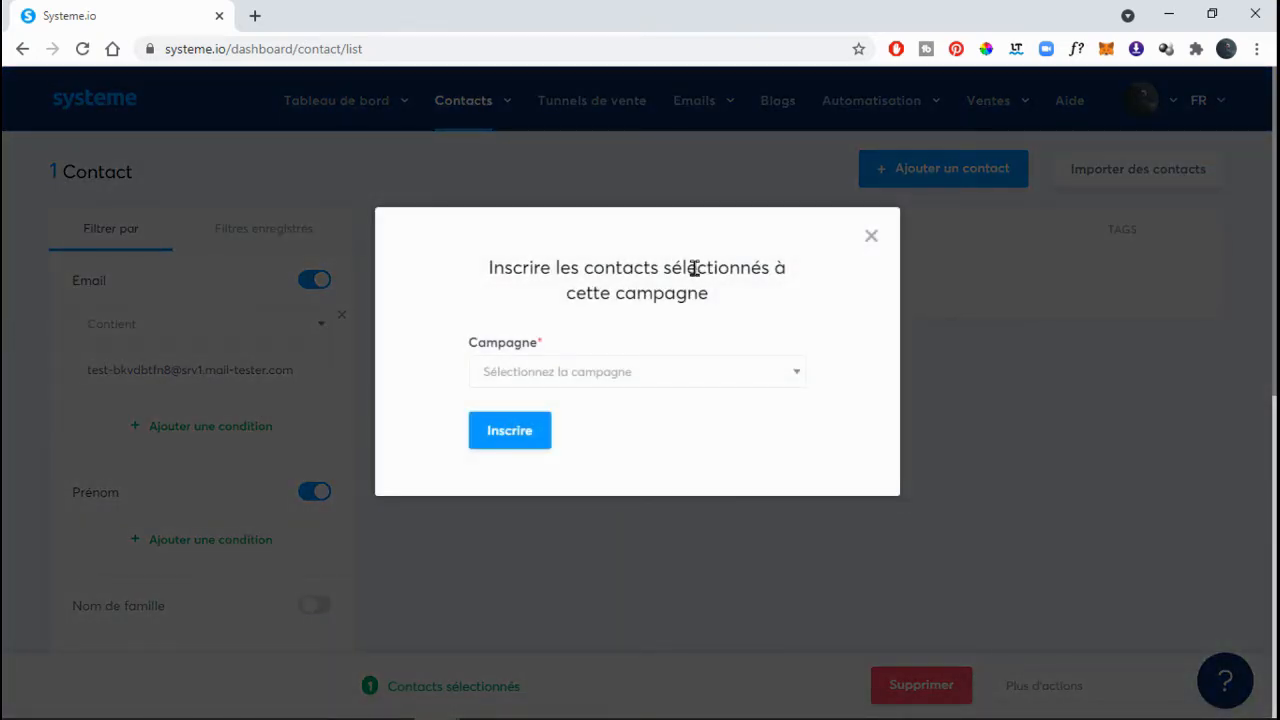
{"action": "left_click", "coordinate": [640, 371]}
{"action": "left_click", "coordinate": [600, 439]}
{"action": "left_click", "coordinate": [589, 450]}
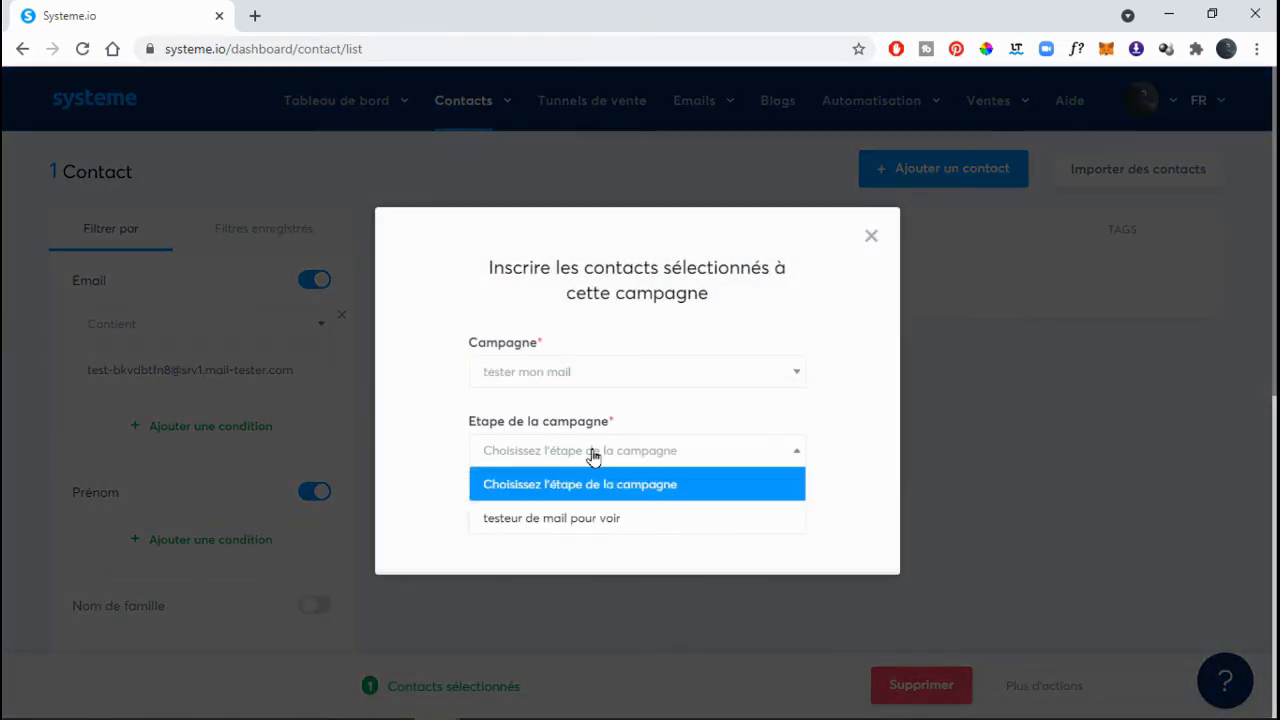
{"action": "left_click", "coordinate": [633, 518]}
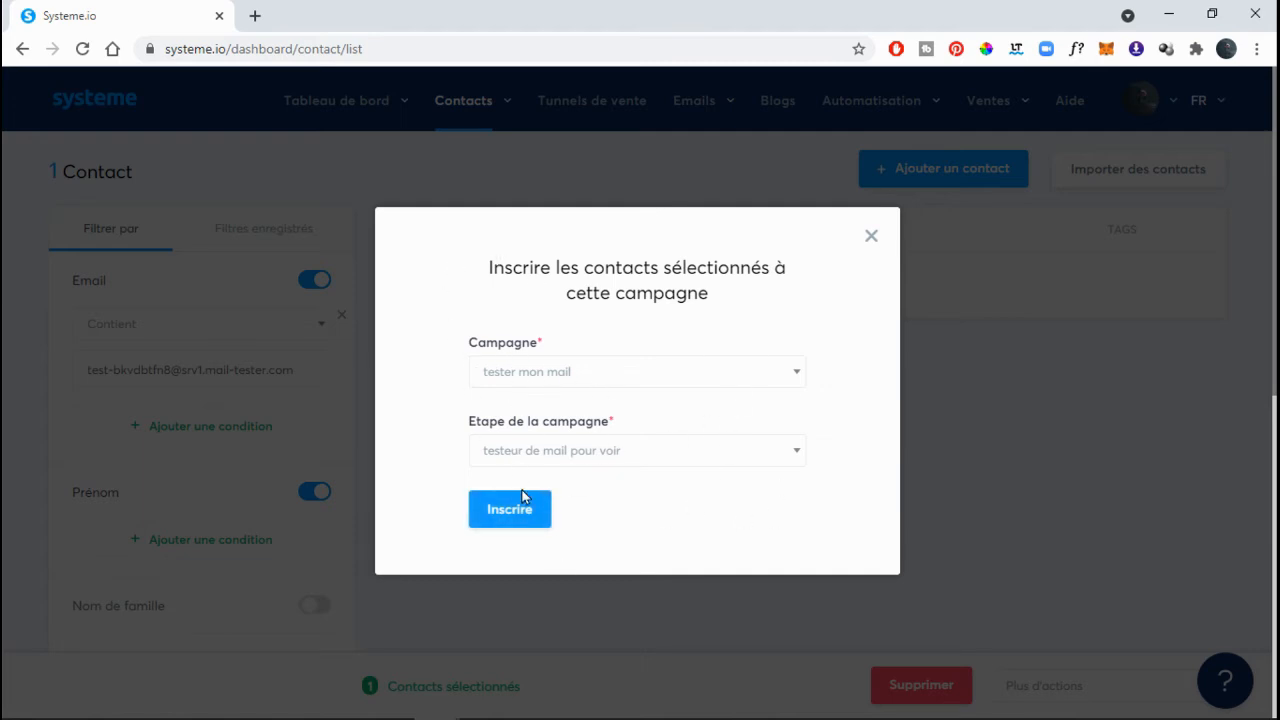
{"action": "left_click", "coordinate": [521, 524]}
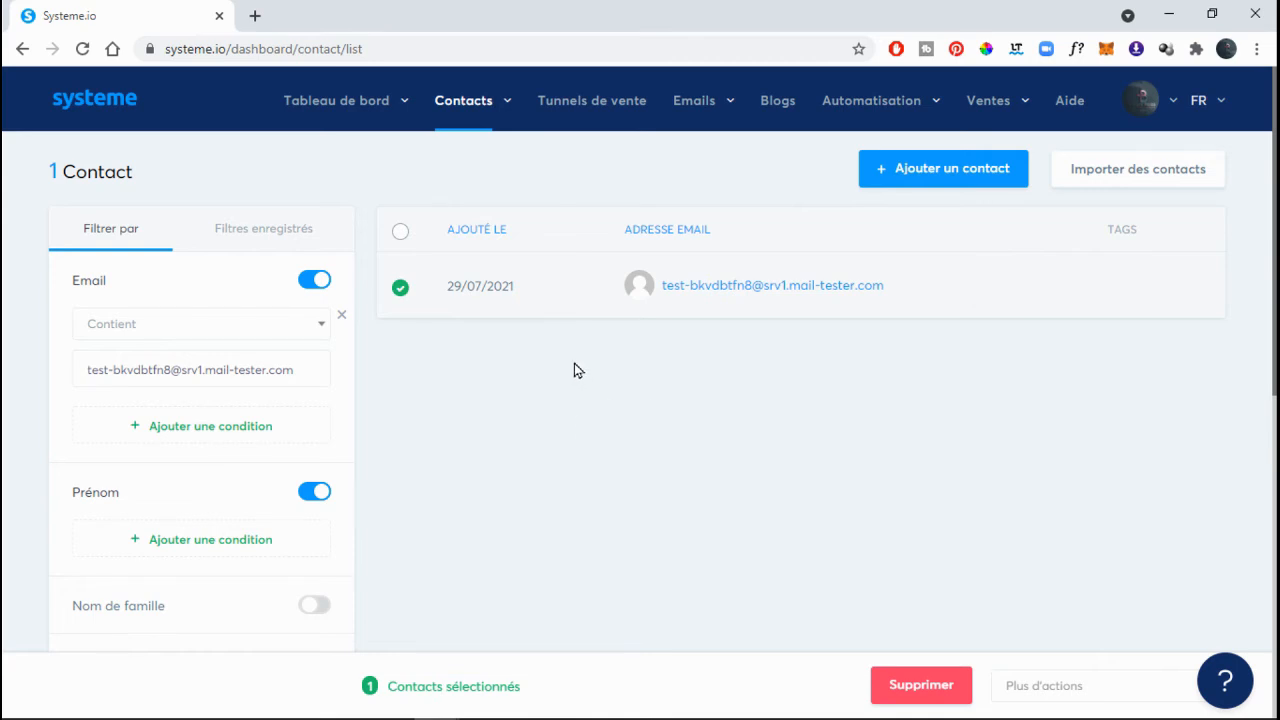
Step: Open the "testeur de mail pour voir" email of the "tester mon mail" campaign for editing in a separate browser tab
{"action": "mouse_move", "coordinate": [694, 104]}
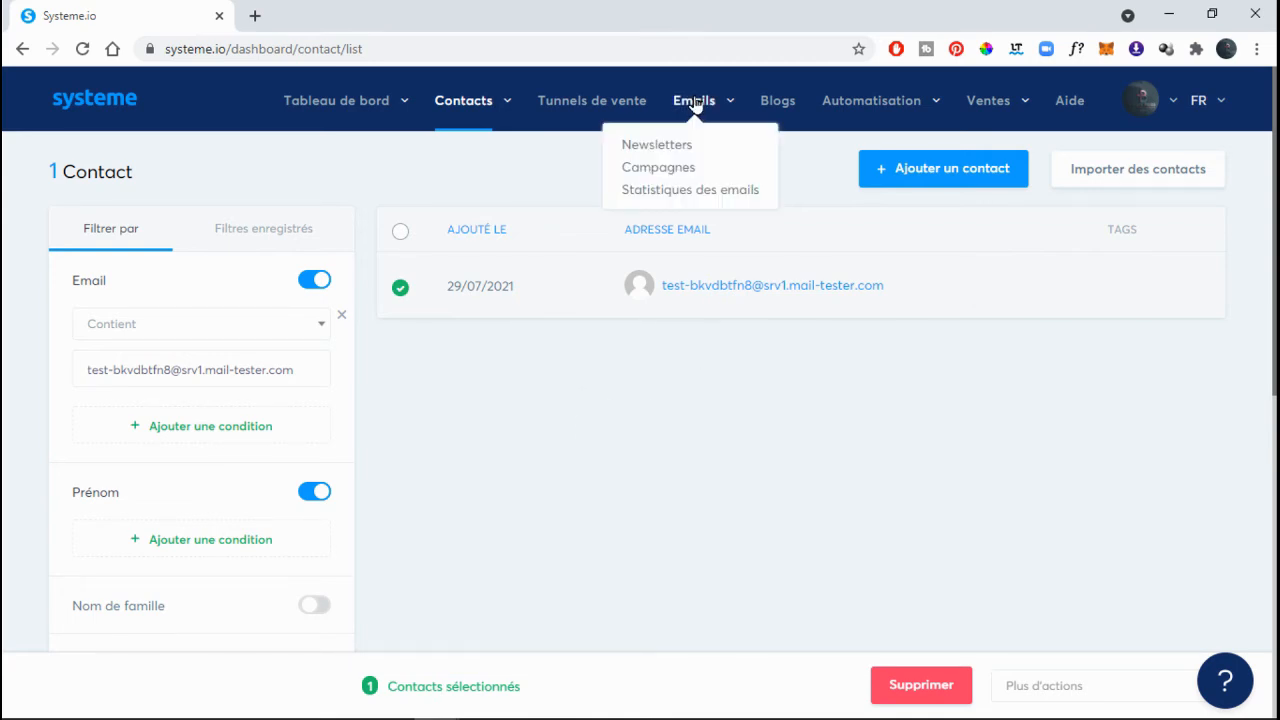
{"action": "left_click", "coordinate": [686, 163]}
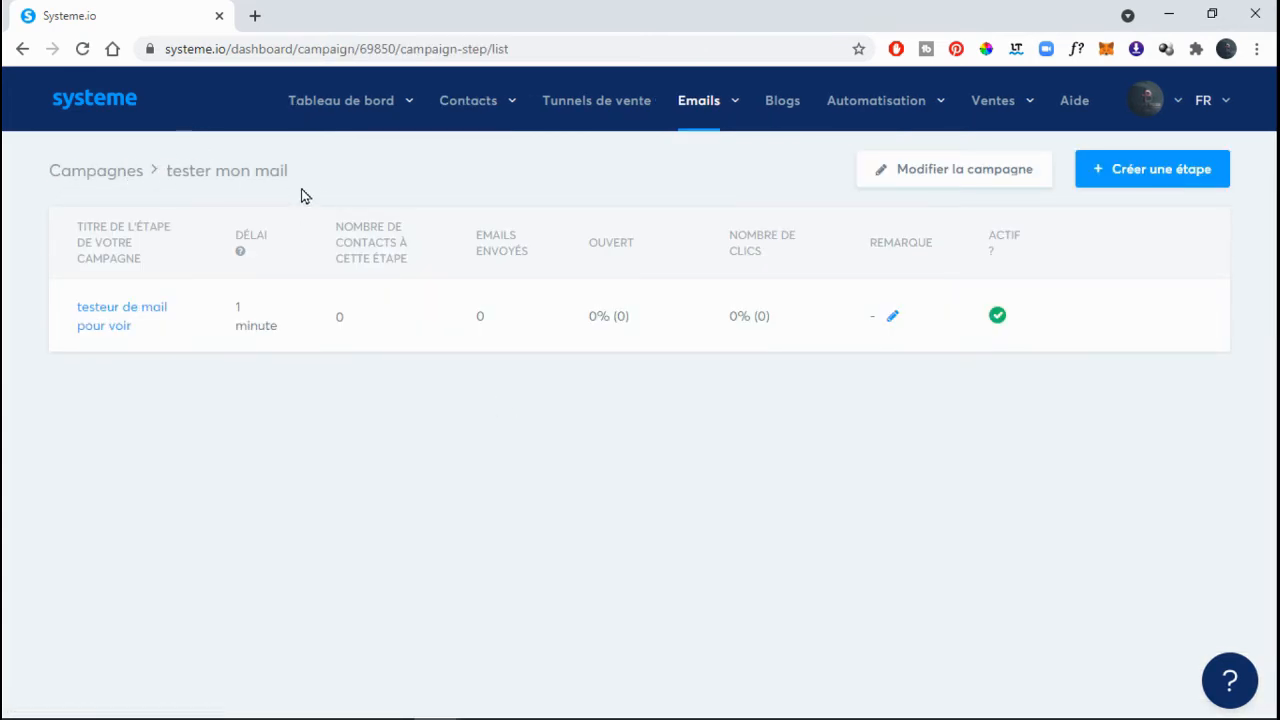
{"action": "right_click", "coordinate": [120, 312]}
{"action": "left_click", "coordinate": [215, 318]}
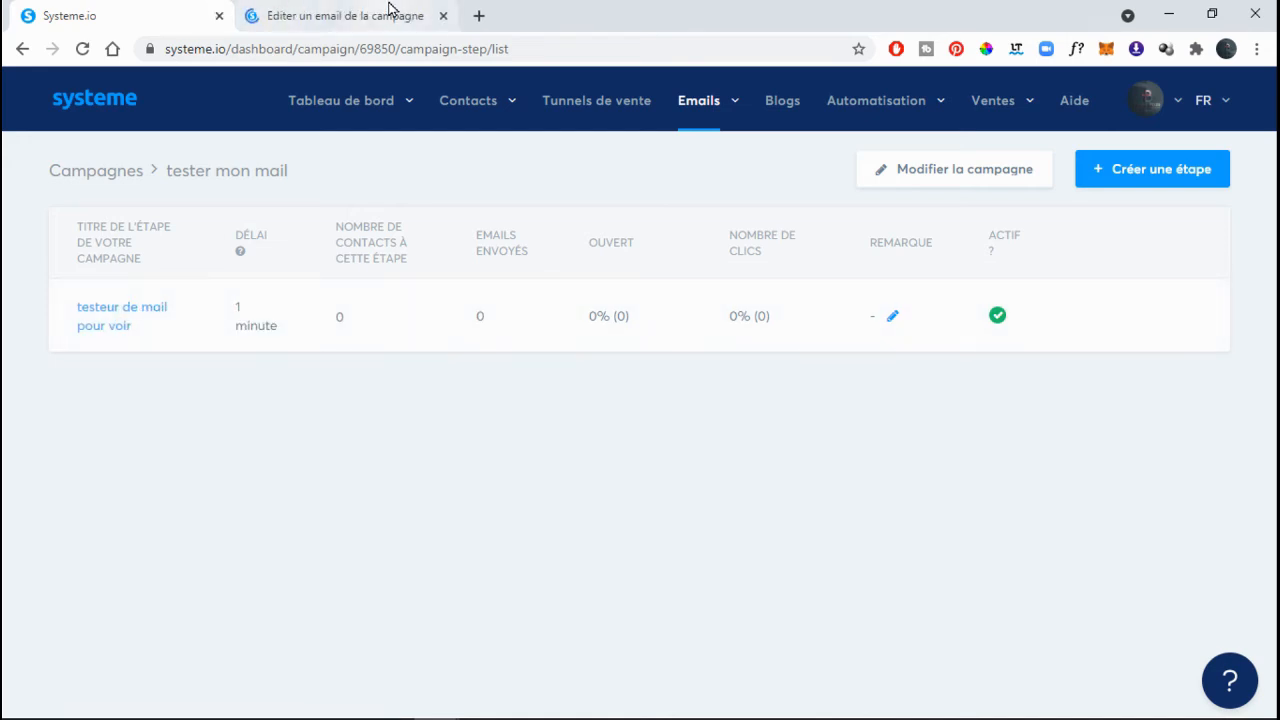
{"action": "left_click", "coordinate": [300, 16]}
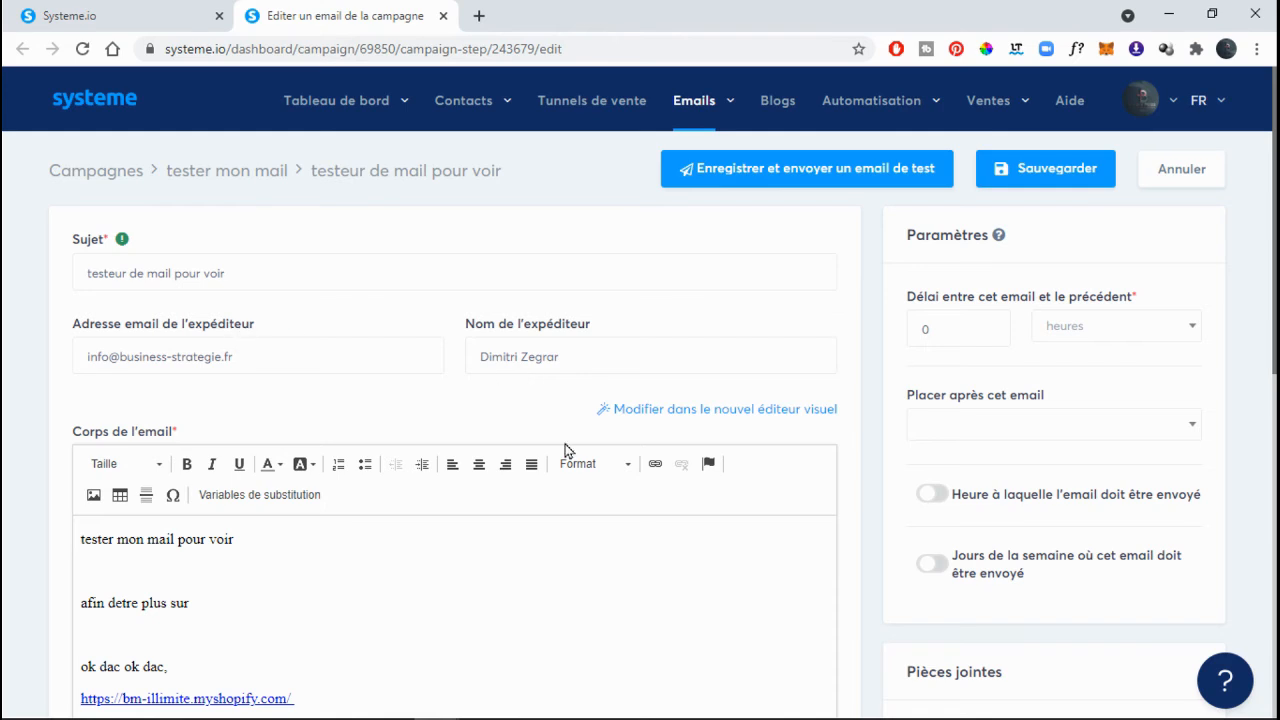
Step: Review the campaign email's body text and the shop link it contains
{"action": "scroll", "coordinate": [565, 450], "scroll_direction": "down", "scroll_amount": 3}
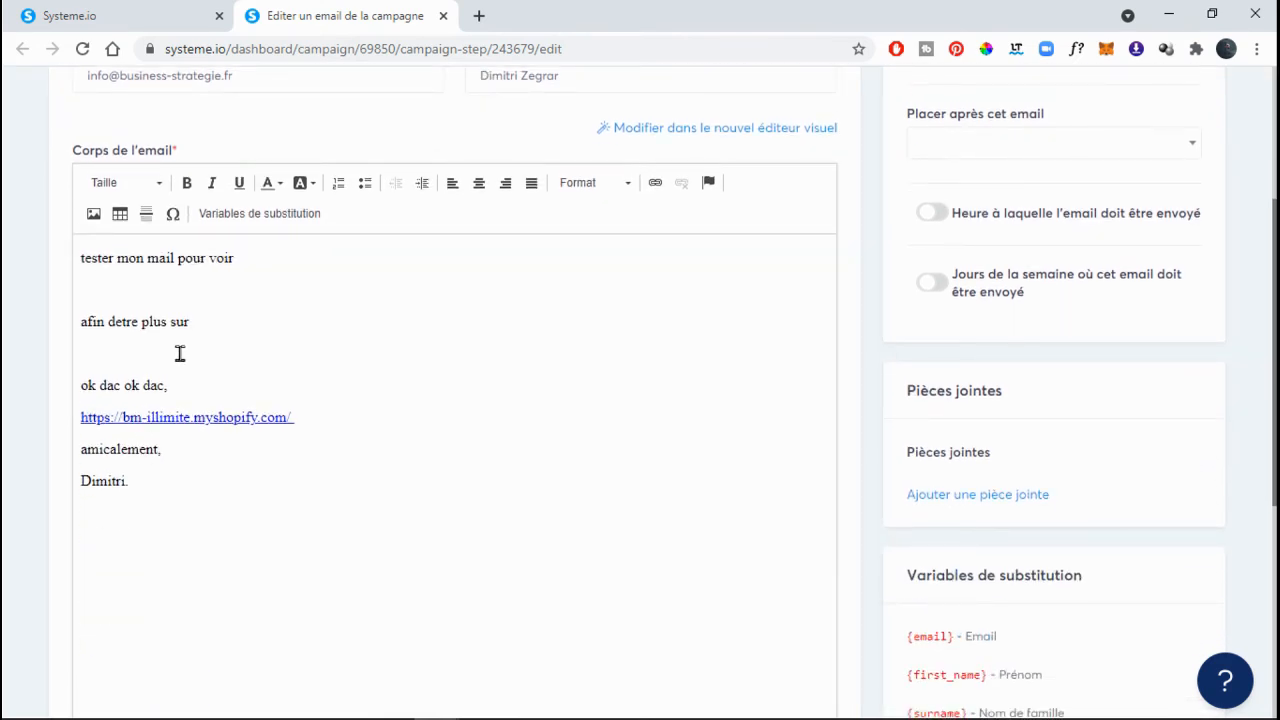
{"action": "left_click_drag", "start_coordinate": [297, 414], "coordinate": [33, 413]}
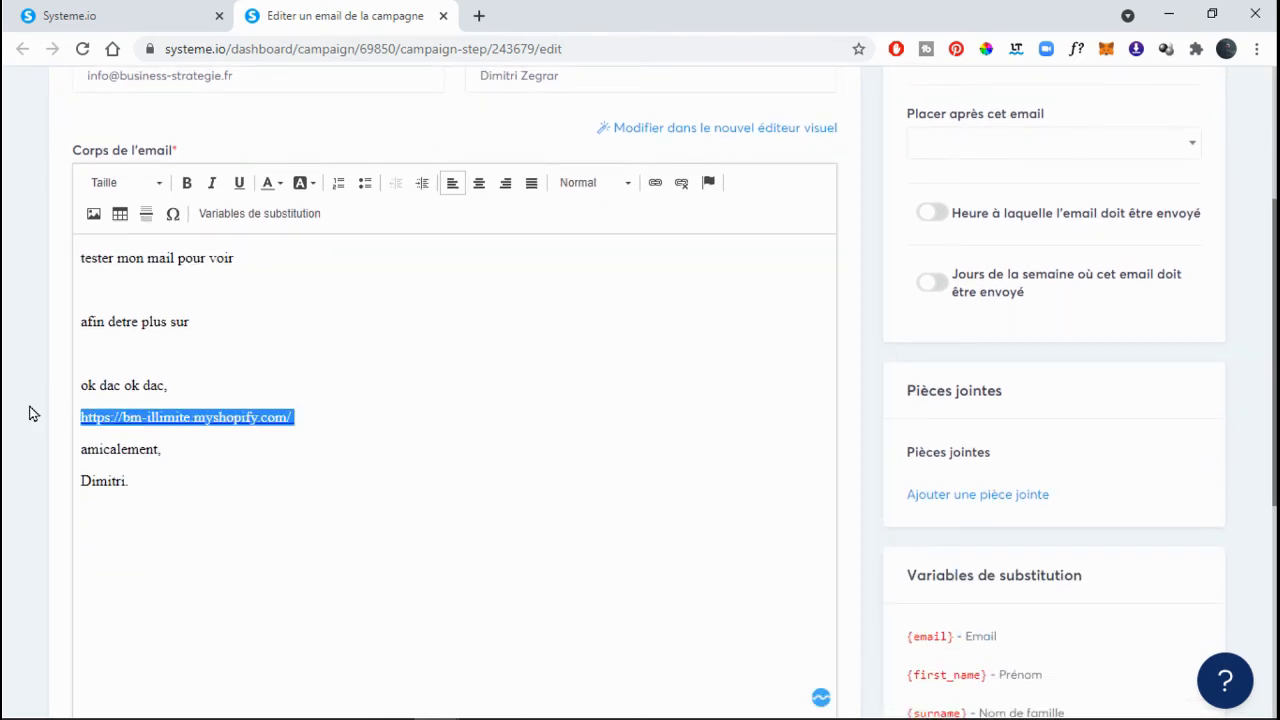
{"action": "left_click", "coordinate": [286, 380]}
{"action": "scroll", "coordinate": [371, 489], "scroll_direction": "down", "scroll_amount": 1}
{"action": "key", "text": "ctrl+a"}
{"action": "scroll", "coordinate": [670, 553], "scroll_direction": "up", "scroll_amount": 3}
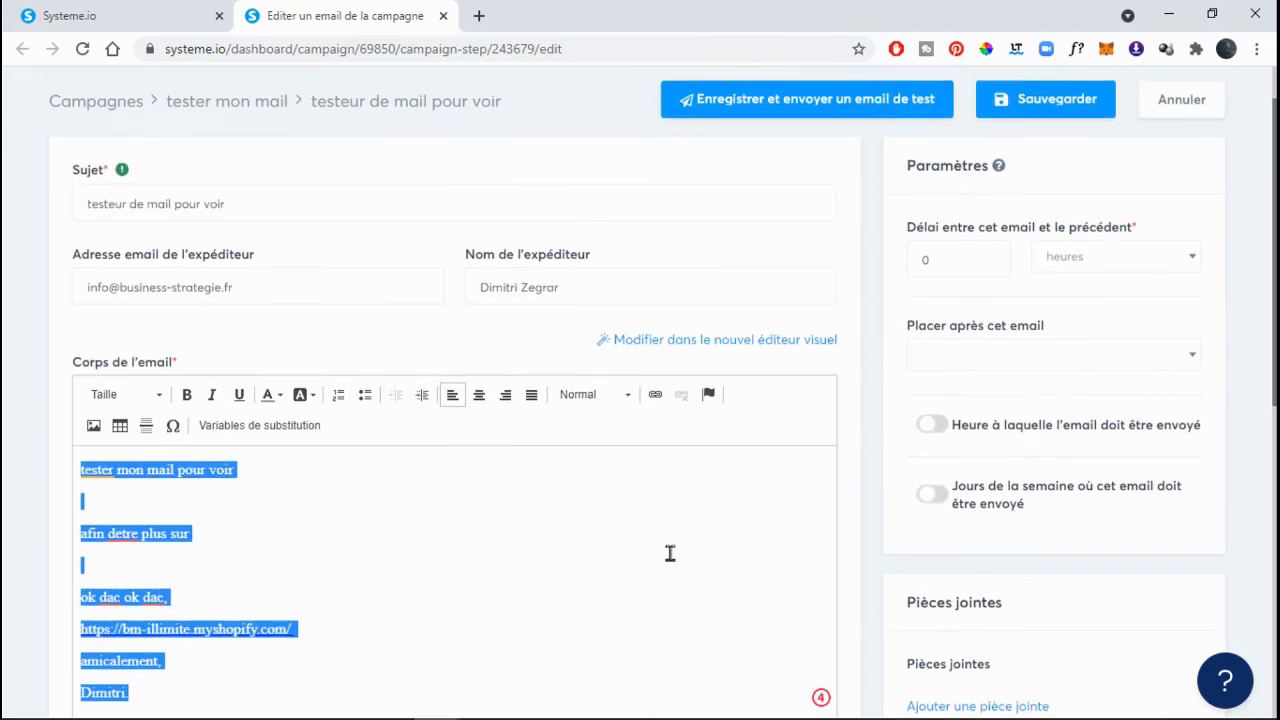
Step: Set the delay between this email and the previous one to 0.01 hours and save the email
{"action": "left_click", "coordinate": [960, 323]}
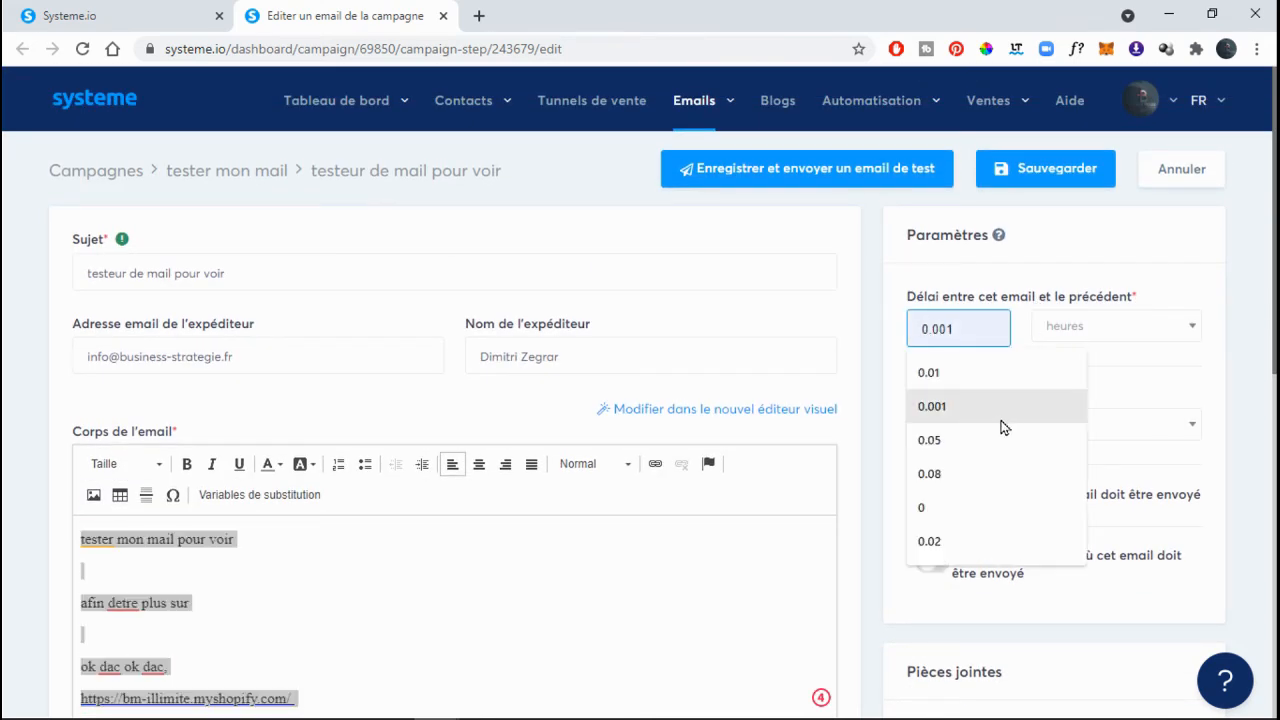
{"action": "left_click", "coordinate": [957, 380]}
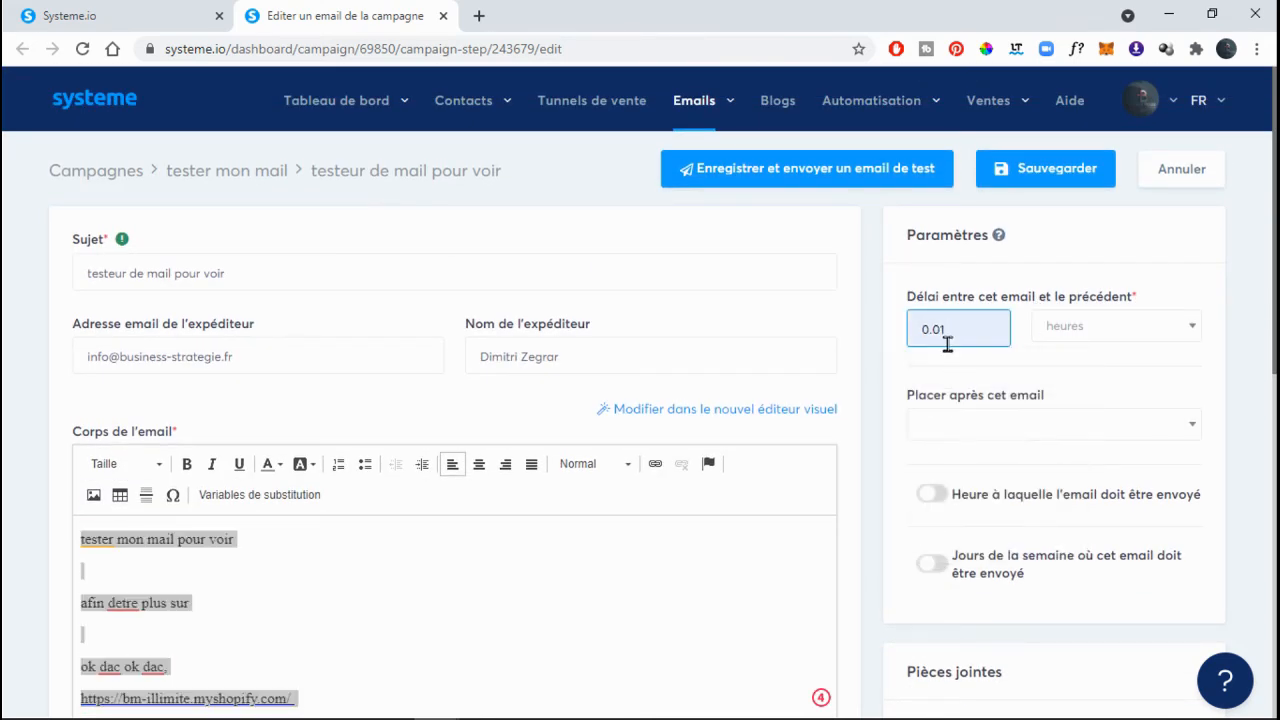
{"action": "left_click", "coordinate": [1060, 176]}
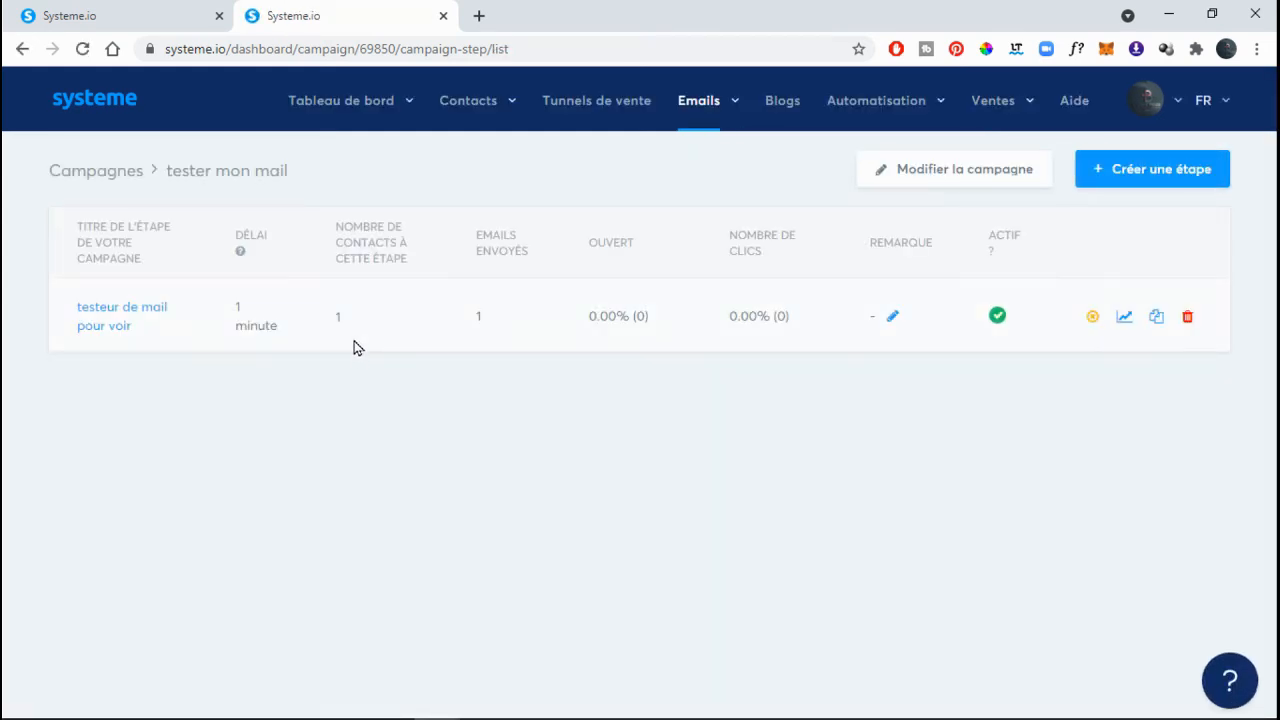
Step: Check the "testeur de mail pour voir" step's contact and sending counts, and display the email's spam score on mail-tester.com
{"action": "left_click_drag", "start_coordinate": [346, 323], "coordinate": [484, 297]}
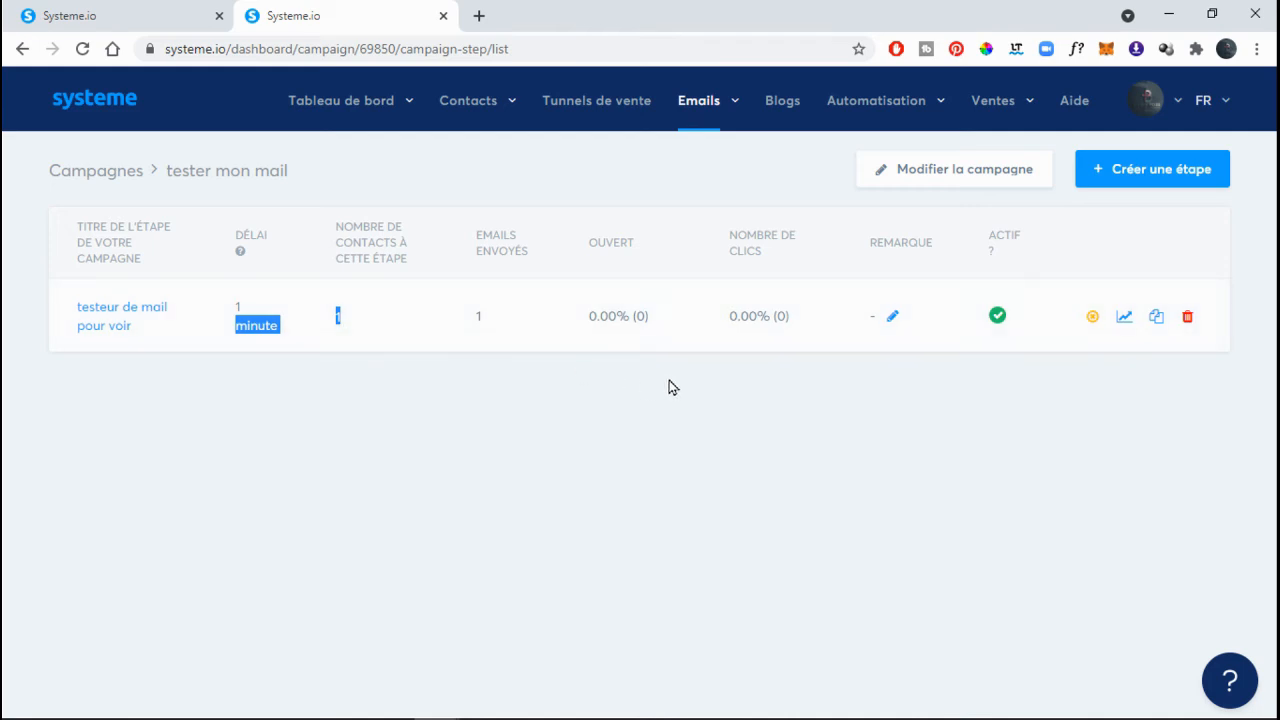
{"action": "left_click", "coordinate": [607, 375]}
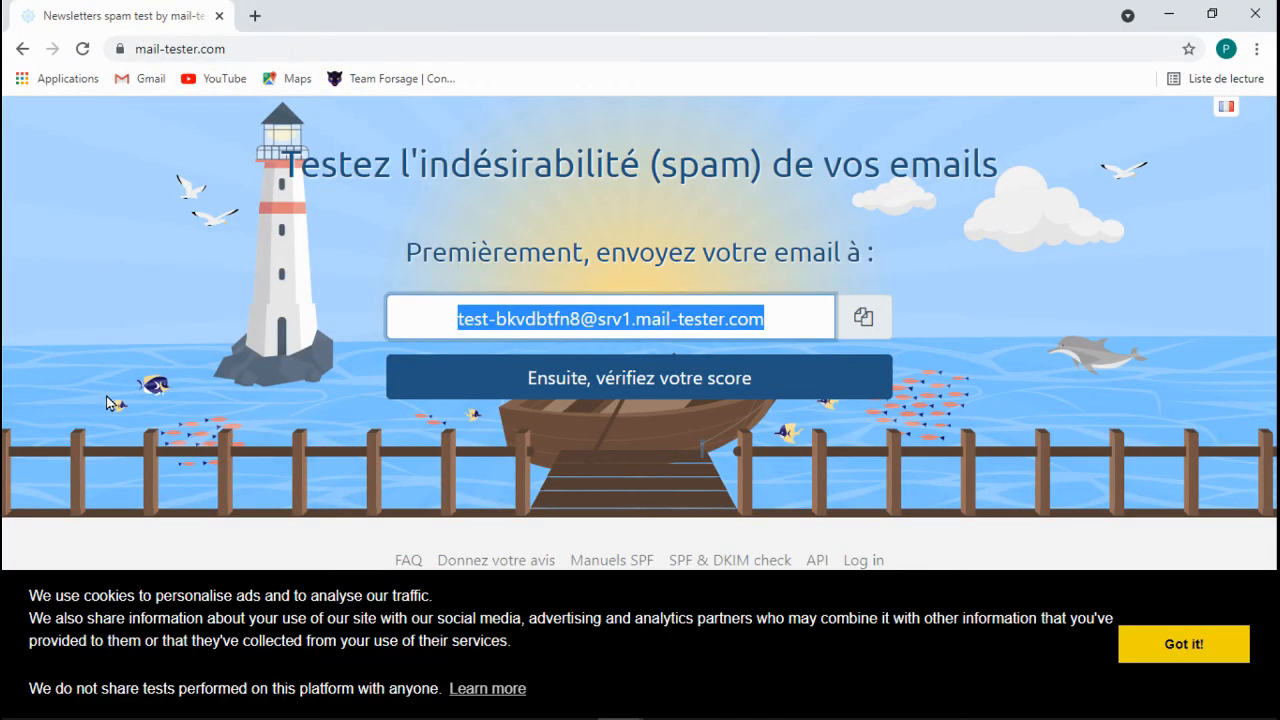
{"action": "left_click", "coordinate": [689, 390]}
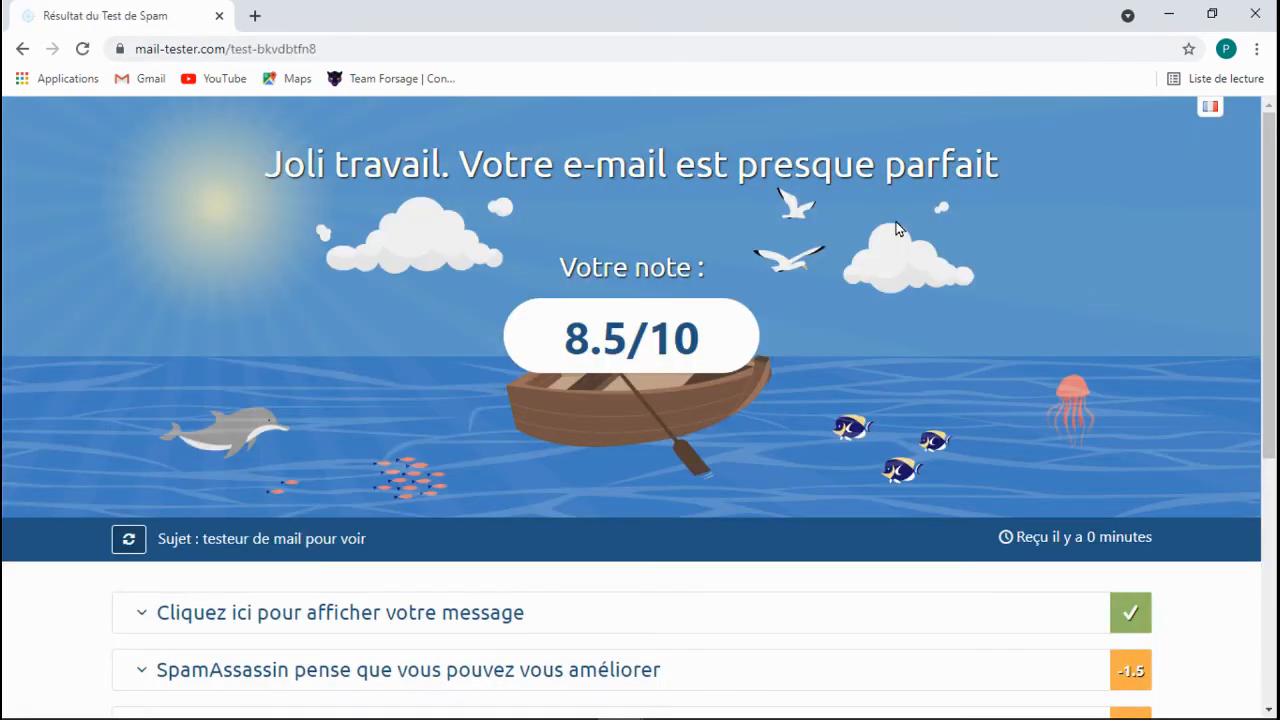
Step: Examine the mail-tester.com report for the campaign email, including the overall score and the result of each check category
{"action": "left_click_drag", "start_coordinate": [554, 276], "coordinate": [766, 277]}
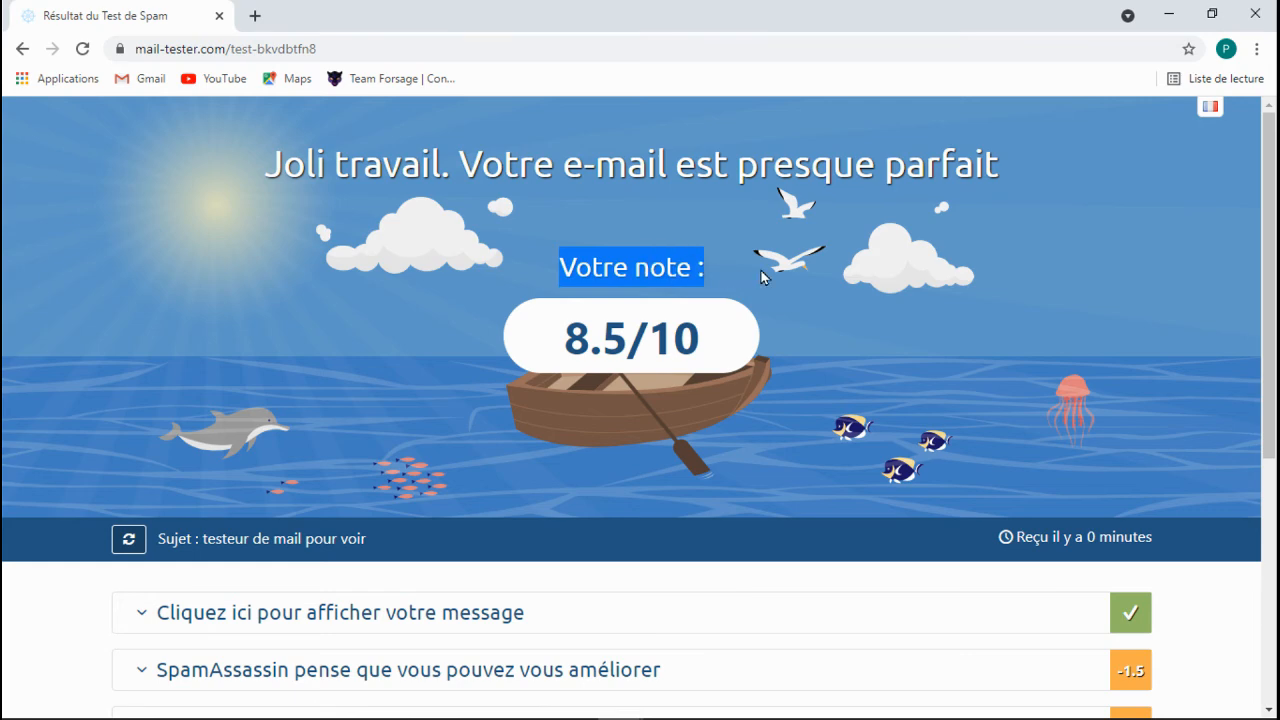
{"action": "left_click", "coordinate": [541, 358]}
{"action": "left_click_drag", "start_coordinate": [541, 358], "coordinate": [866, 349]}
{"action": "scroll", "coordinate": [866, 349], "scroll_direction": "down", "scroll_amount": 2}
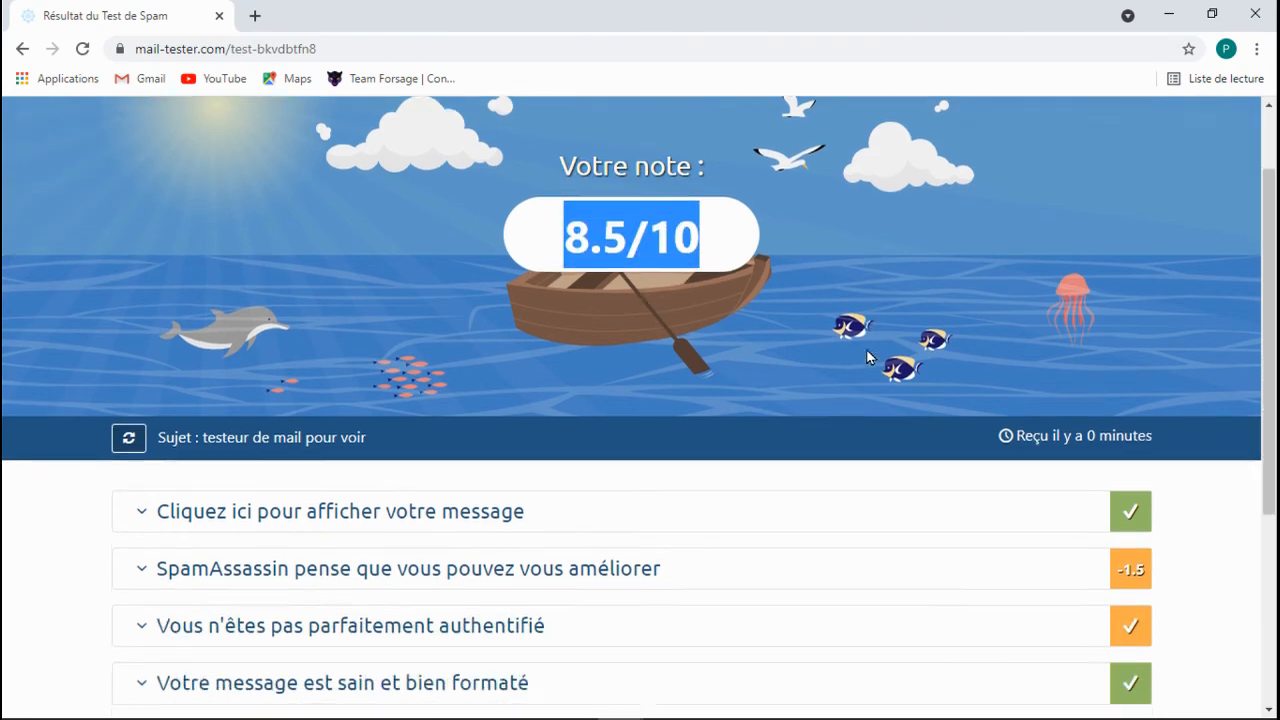
{"action": "scroll", "coordinate": [866, 349], "scroll_direction": "down", "scroll_amount": 1}
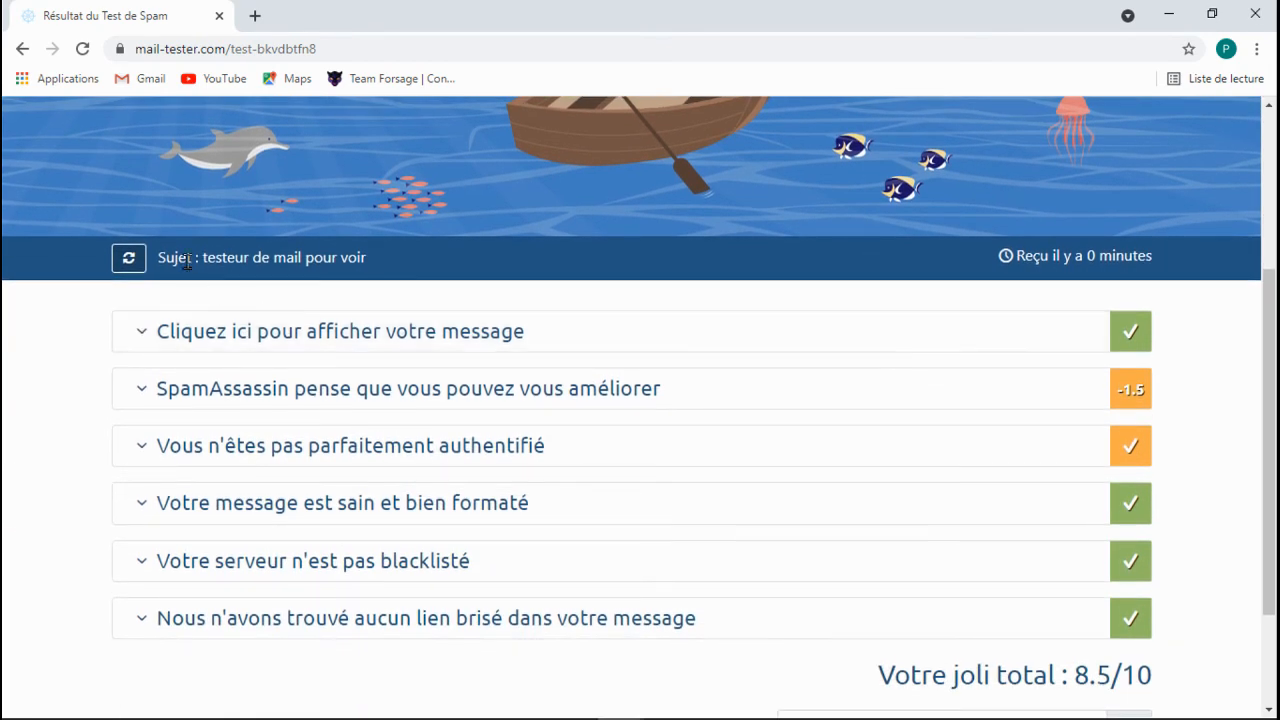
{"action": "scroll", "coordinate": [489, 366], "scroll_direction": "down", "scroll_amount": 2}
{"action": "scroll", "coordinate": [486, 366], "scroll_direction": "up", "scroll_amount": 3}
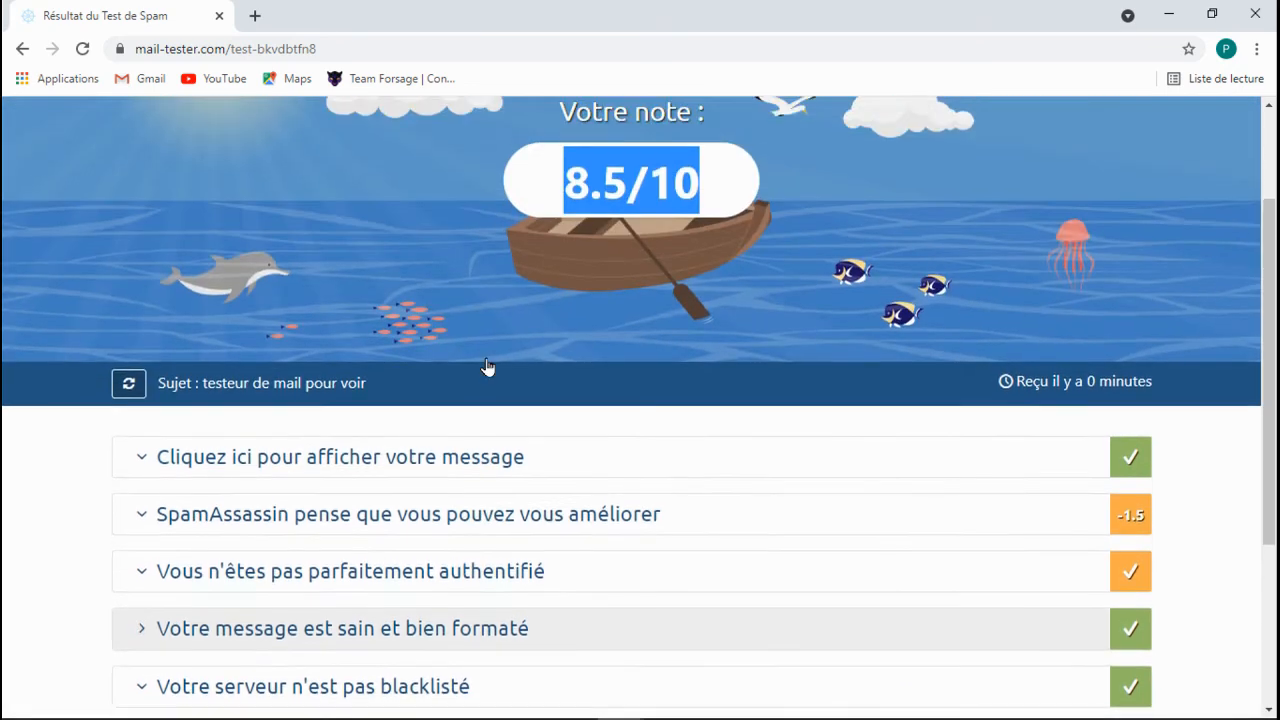
{"action": "scroll", "coordinate": [486, 366], "scroll_direction": "down", "scroll_amount": 3}
{"action": "scroll", "coordinate": [486, 366], "scroll_direction": "up", "scroll_amount": 3}
{"action": "scroll", "coordinate": [487, 366], "scroll_direction": "down", "scroll_amount": 2}
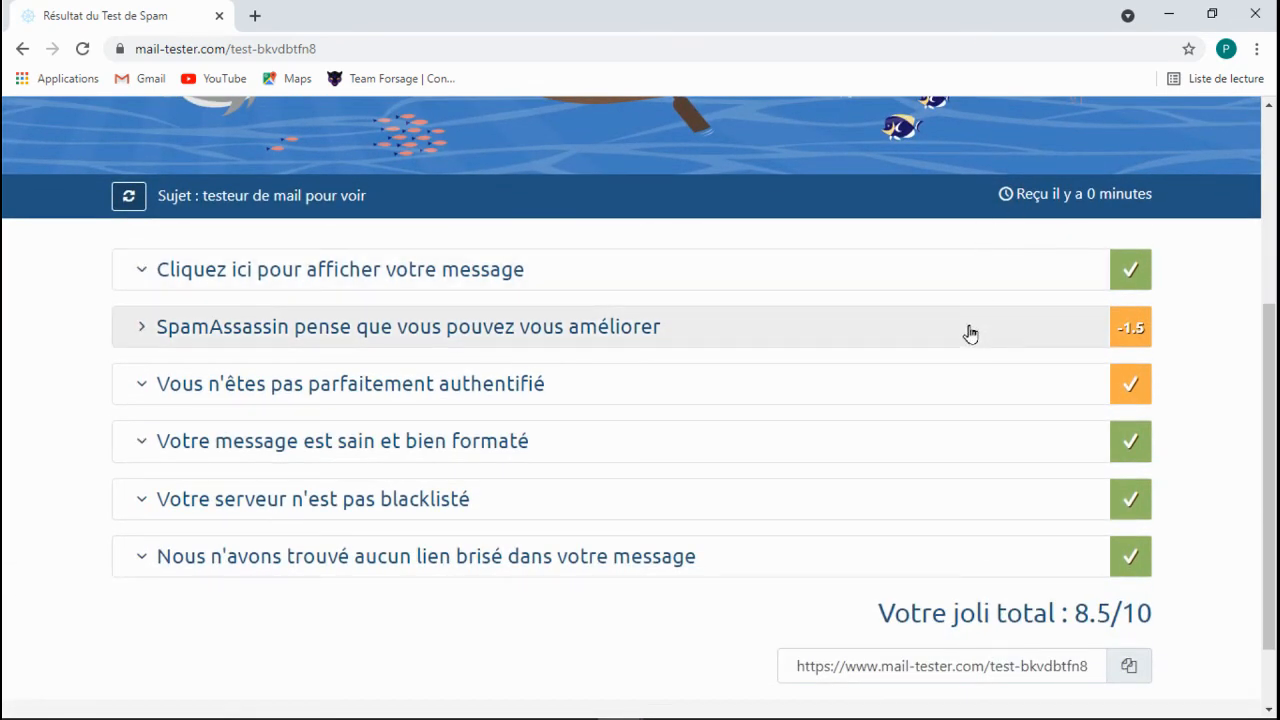
{"action": "scroll", "coordinate": [391, 364], "scroll_direction": "up", "scroll_amount": 4}
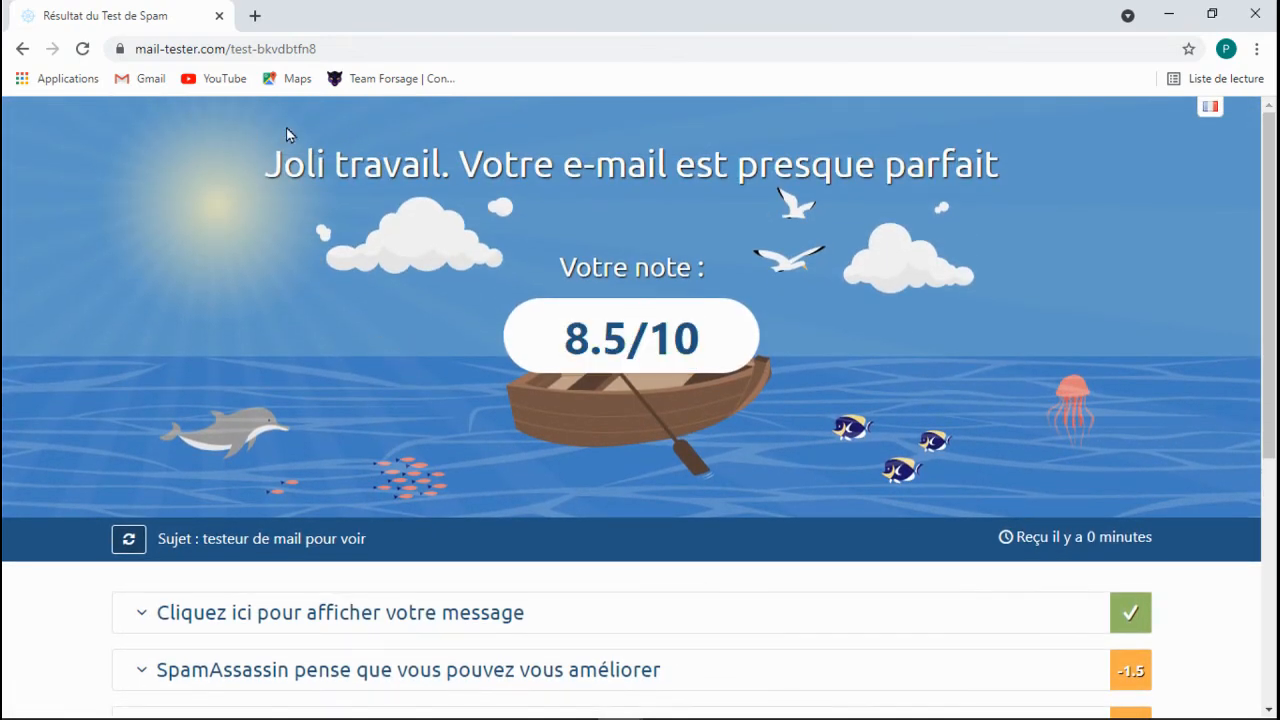
{"action": "left_click_drag", "start_coordinate": [286, 128], "coordinate": [866, 257]}
{"action": "left_click", "coordinate": [866, 258]}
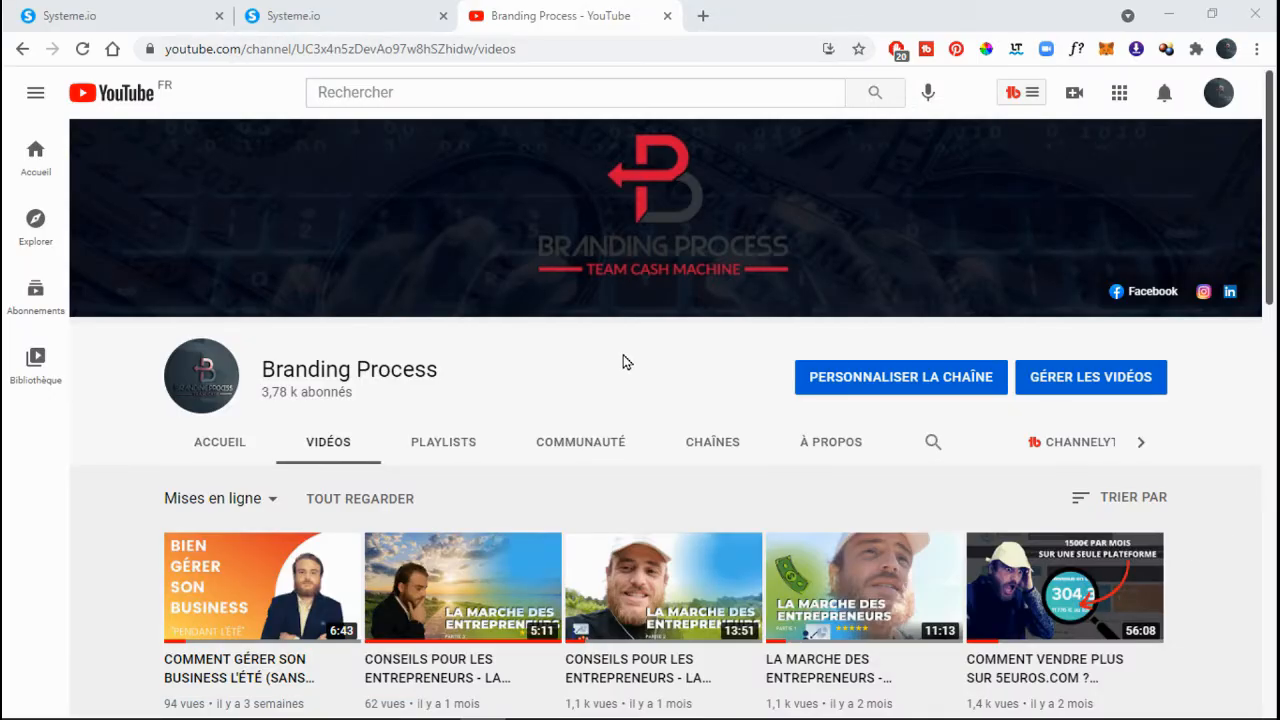
Step: Look through the list of uploaded videos on the Branding Process YouTube channel
{"action": "scroll", "coordinate": [622, 362], "scroll_direction": "down", "scroll_amount": 2}
{"action": "scroll", "coordinate": [473, 306], "scroll_direction": "up", "scroll_amount": 1}
{"action": "scroll", "coordinate": [473, 306], "scroll_direction": "down", "scroll_amount": 4}
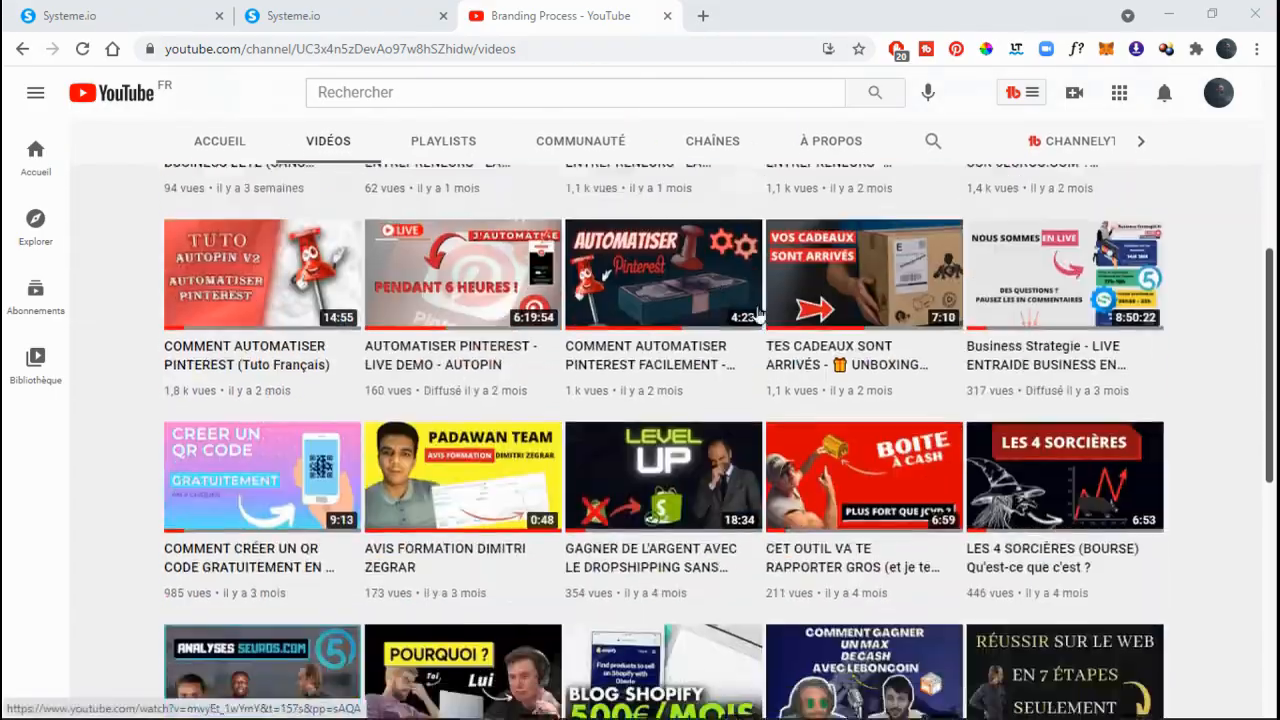
{"action": "scroll", "coordinate": [757, 313], "scroll_direction": "down", "scroll_amount": 6}
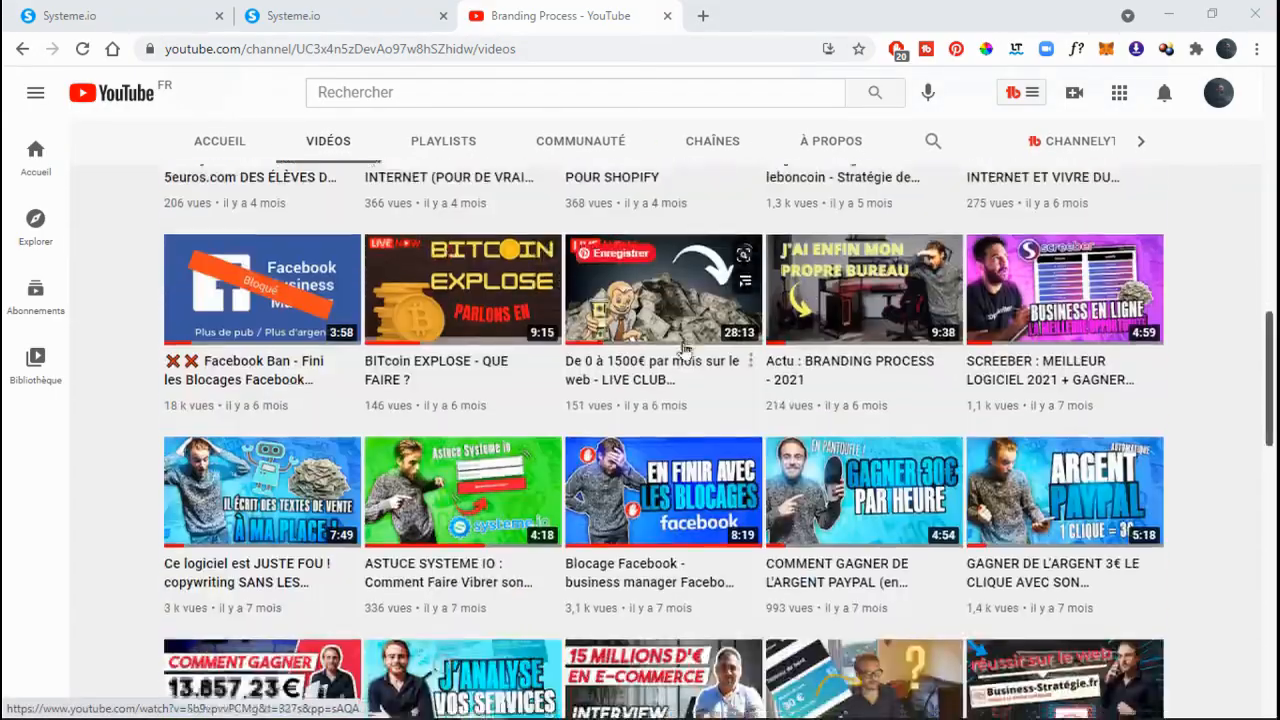
{"action": "scroll", "coordinate": [683, 347], "scroll_direction": "down", "scroll_amount": 15}
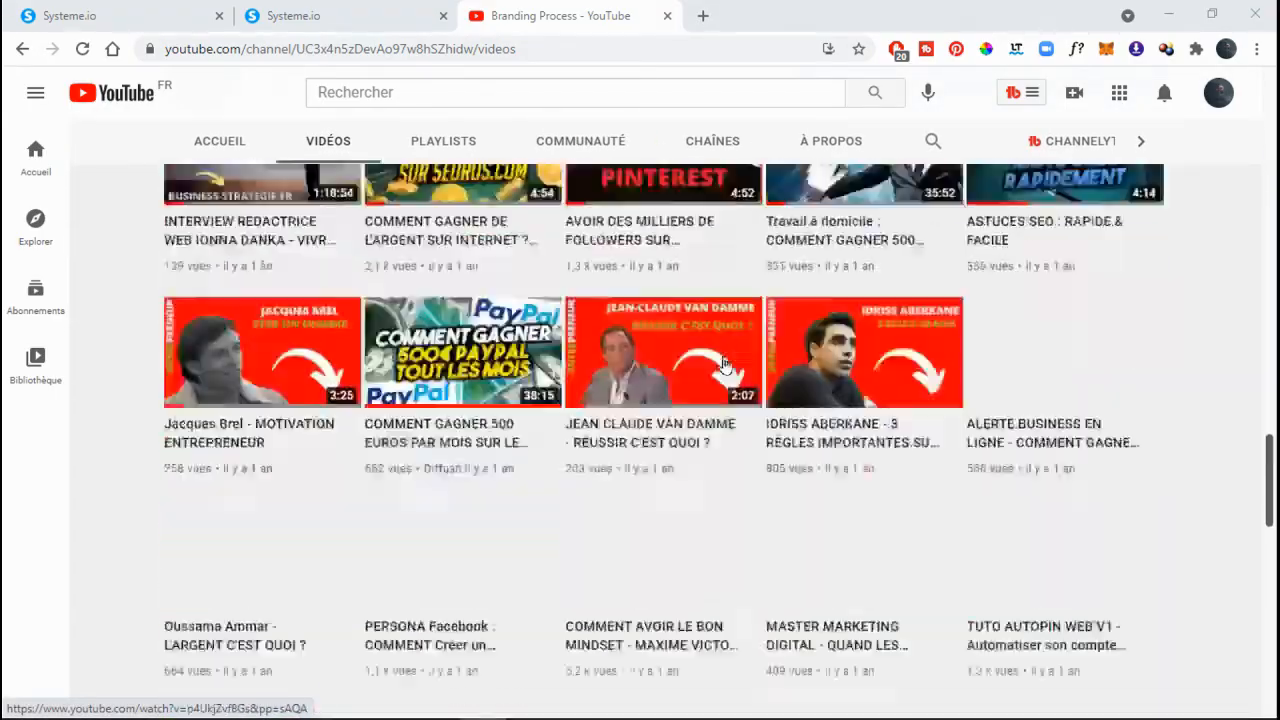
{"action": "scroll", "coordinate": [725, 365], "scroll_direction": "up", "scroll_amount": 20}
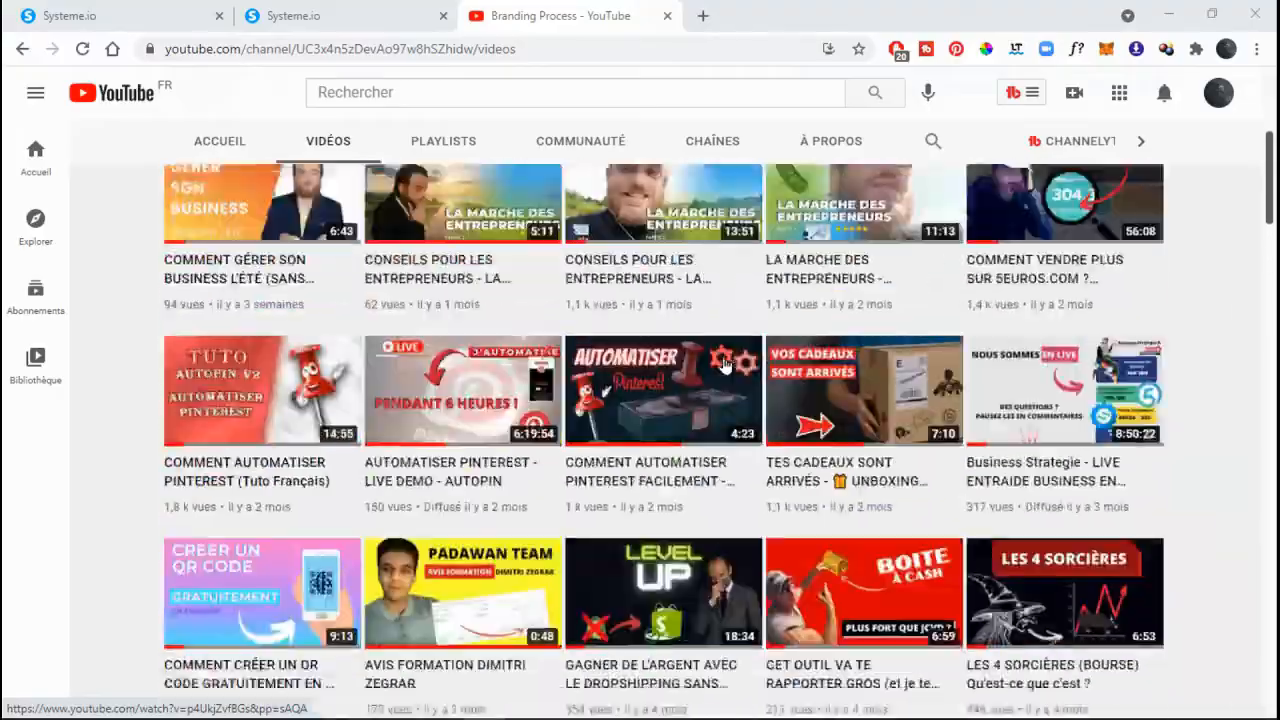
{"action": "scroll", "coordinate": [725, 365], "scroll_direction": "up", "scroll_amount": 4}
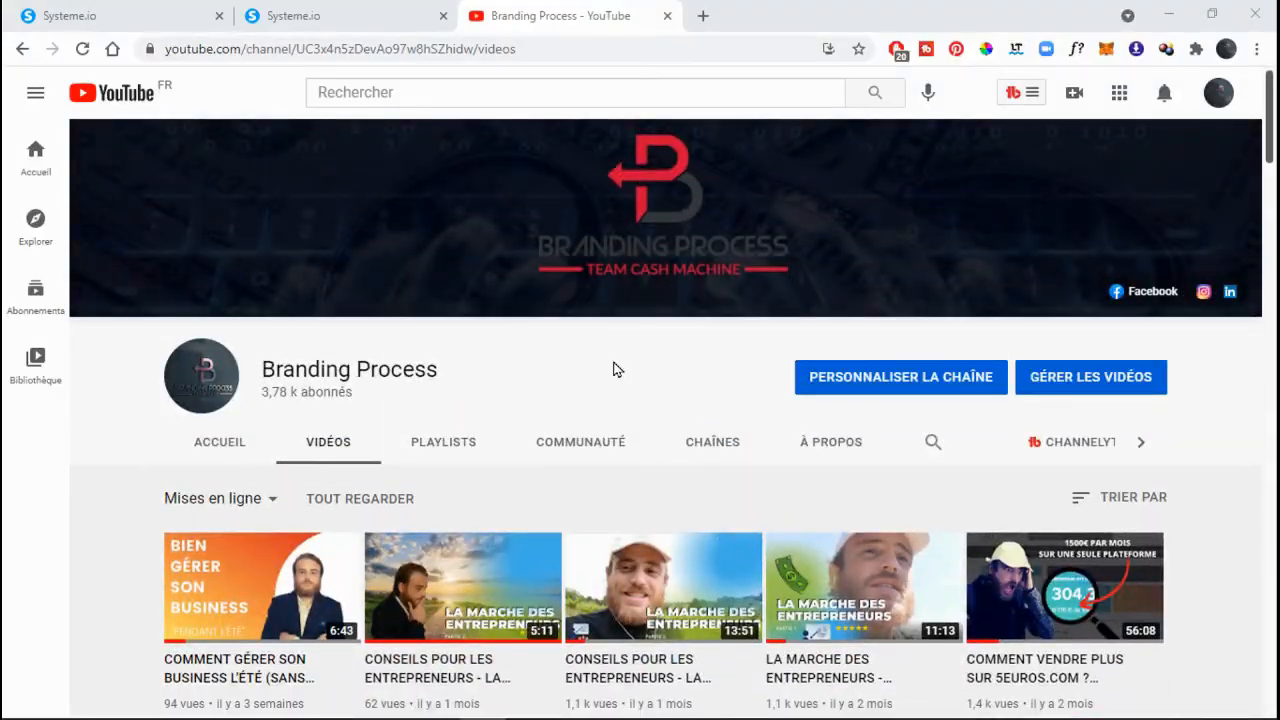
{"action": "scroll", "coordinate": [613, 369], "scroll_direction": "down", "scroll_amount": 9}
{"action": "scroll", "coordinate": [613, 369], "scroll_direction": "up", "scroll_amount": 8}
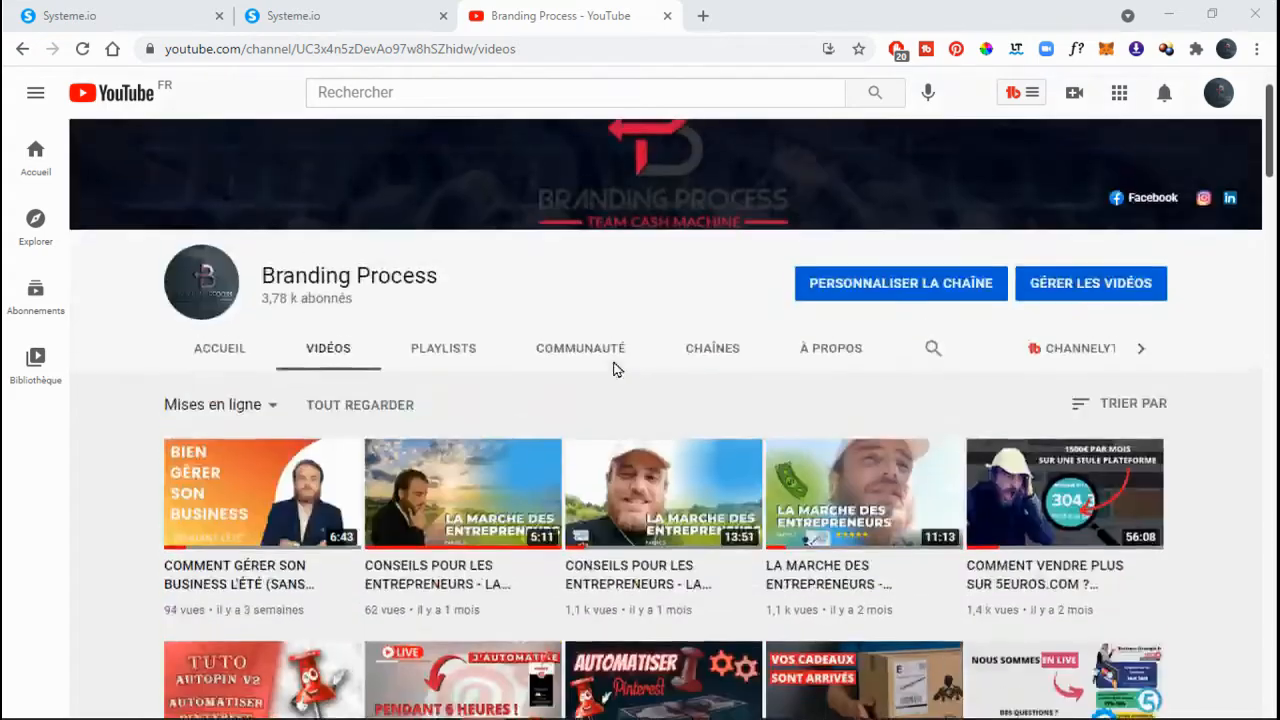
{"action": "scroll", "coordinate": [613, 369], "scroll_direction": "down", "scroll_amount": 8}
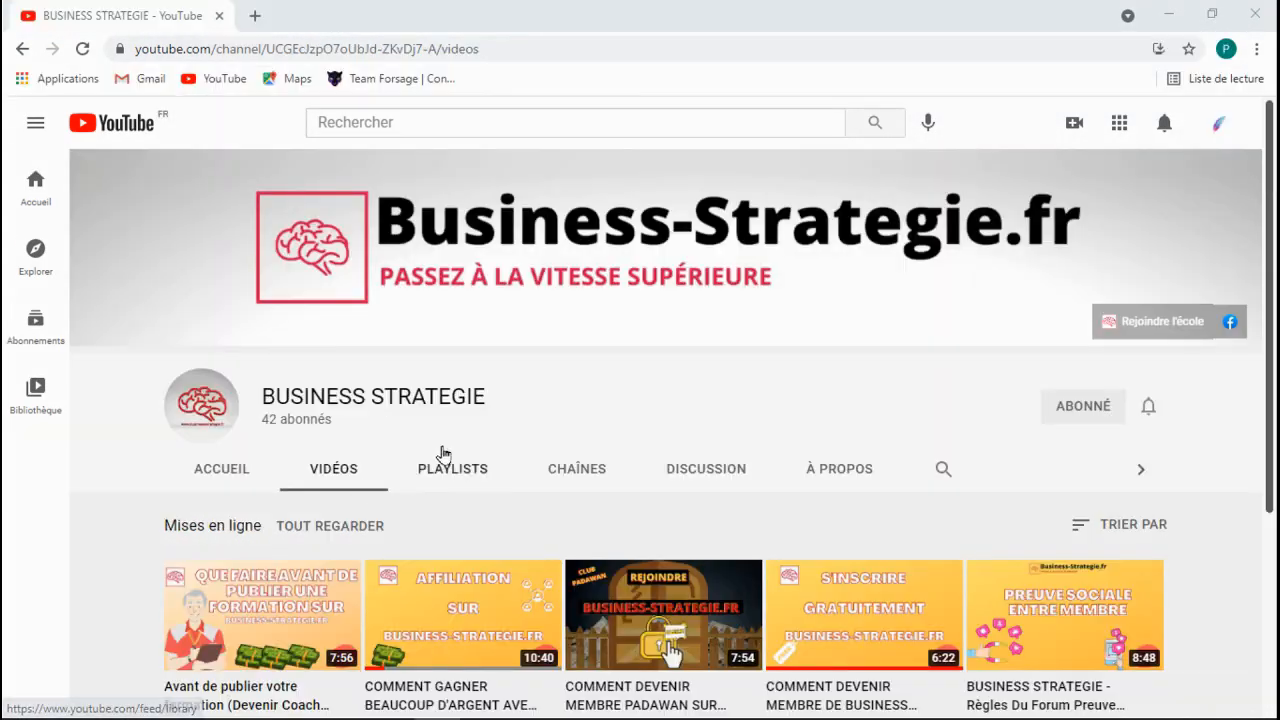
Step: Browse the BUSINESS STRATEGIE YouTube channel's videos and visit the "Rejoindre l'école" website linked from the channel's home page
{"action": "scroll", "coordinate": [501, 398], "scroll_direction": "down", "scroll_amount": 3}
{"action": "scroll", "coordinate": [501, 400], "scroll_direction": "up", "scroll_amount": 3}
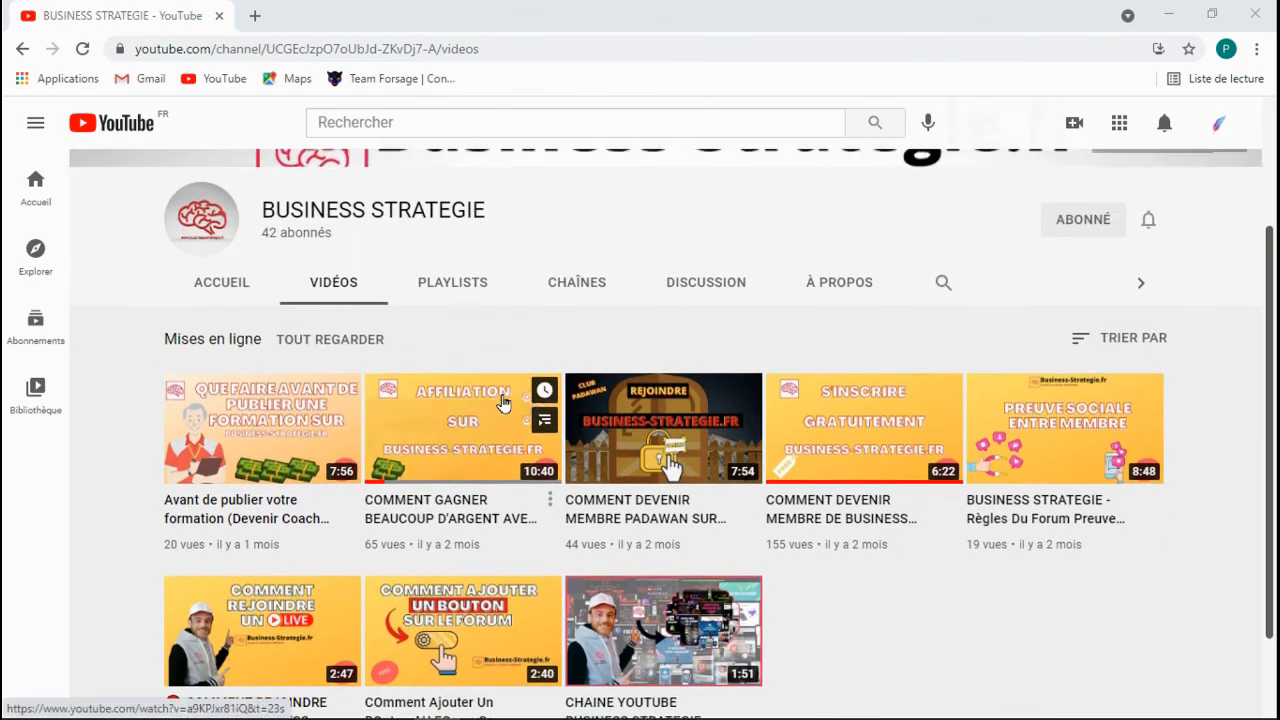
{"action": "left_click", "coordinate": [220, 472]}
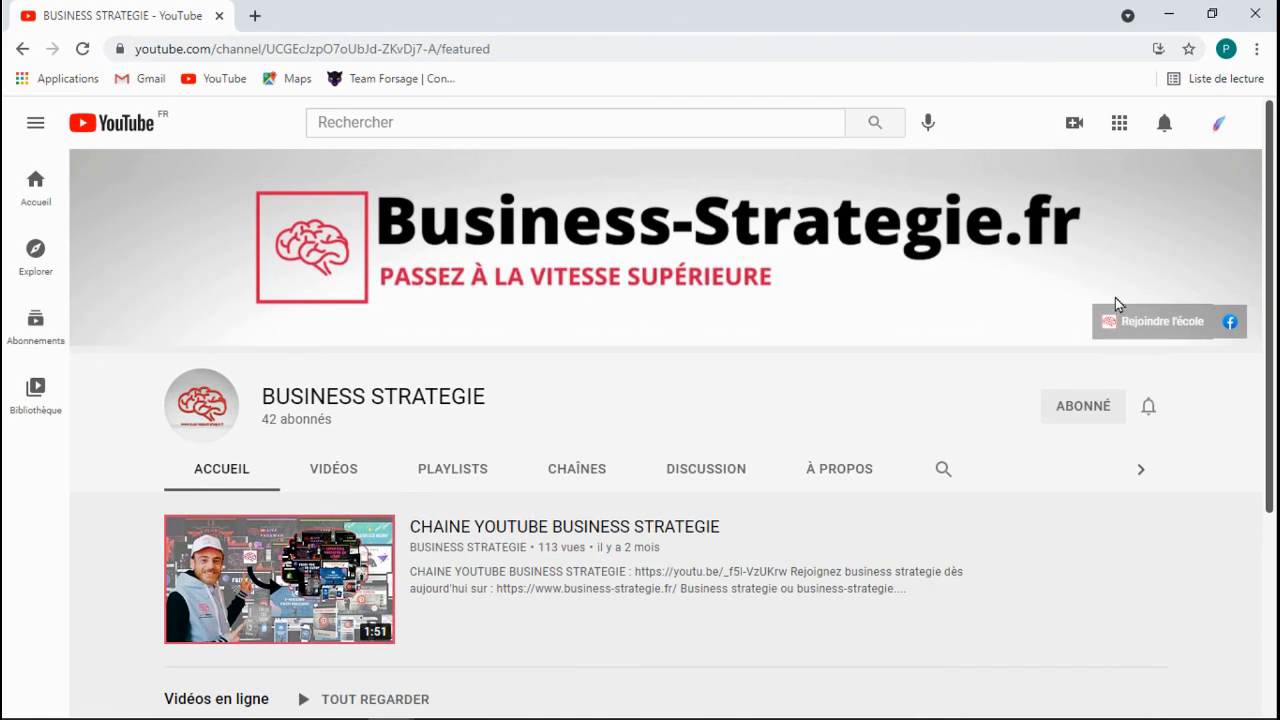
{"action": "left_click", "coordinate": [1140, 321]}
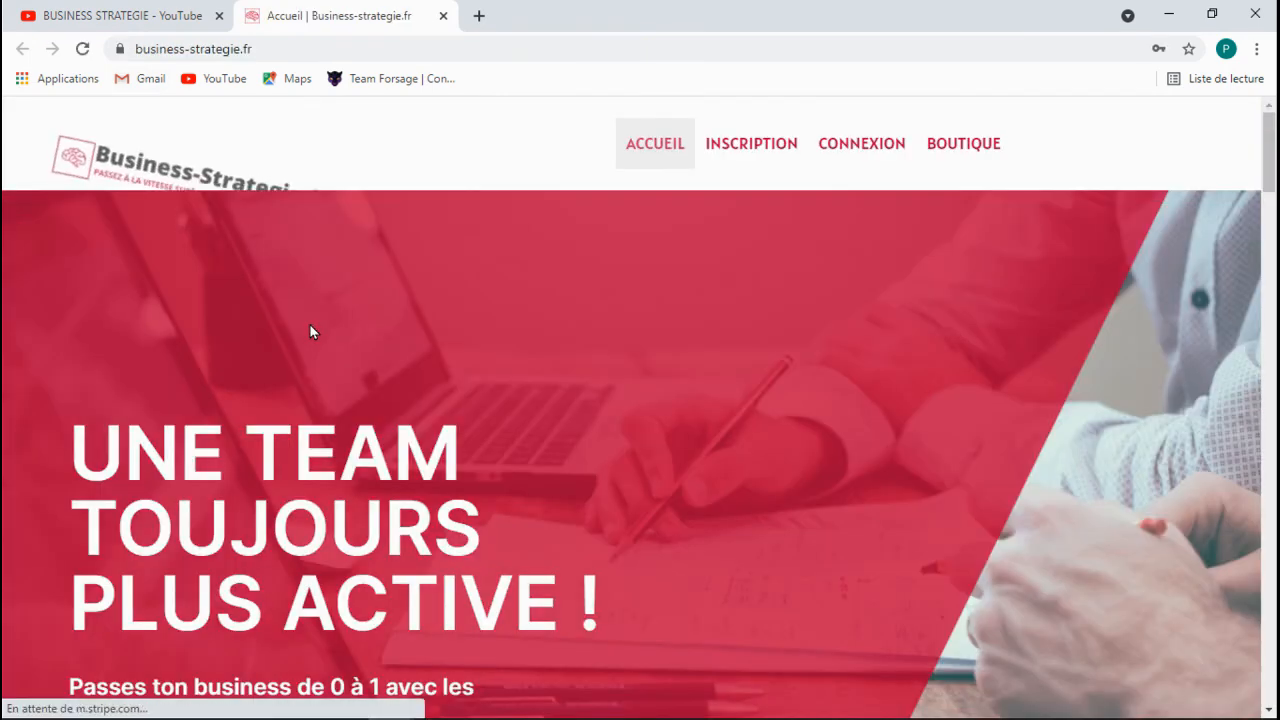
{"action": "left_click", "coordinate": [177, 15]}
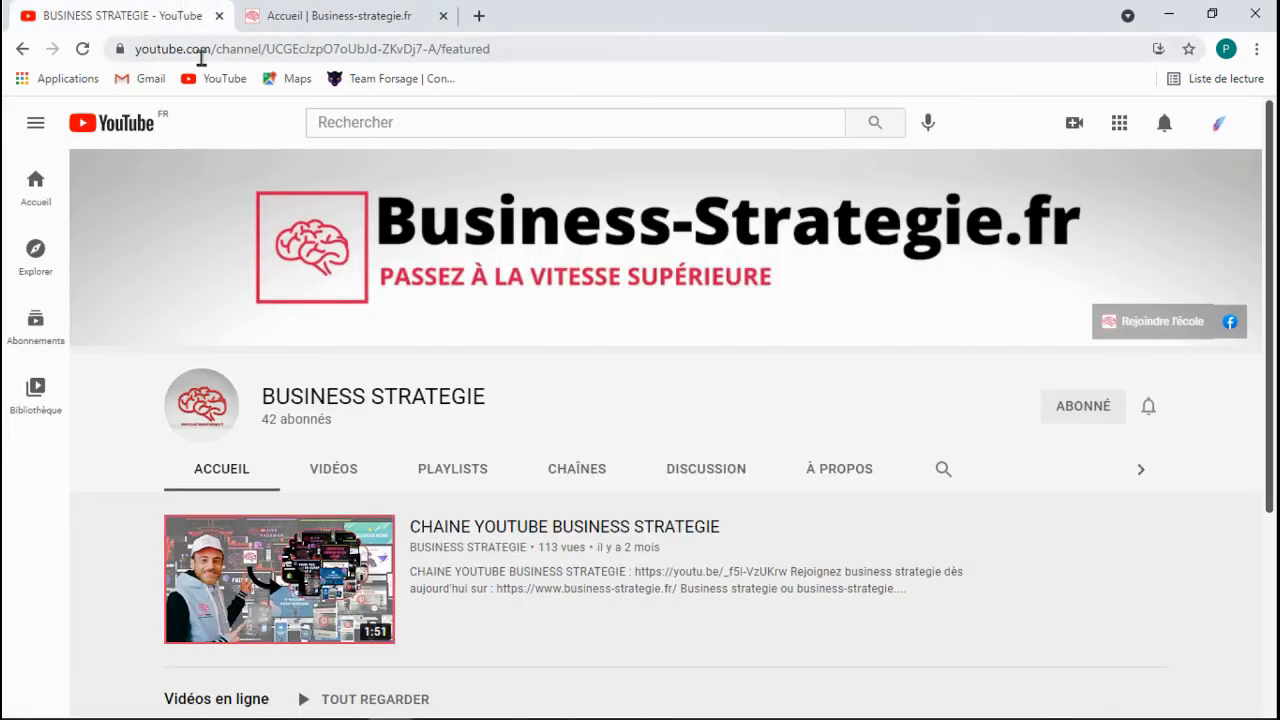